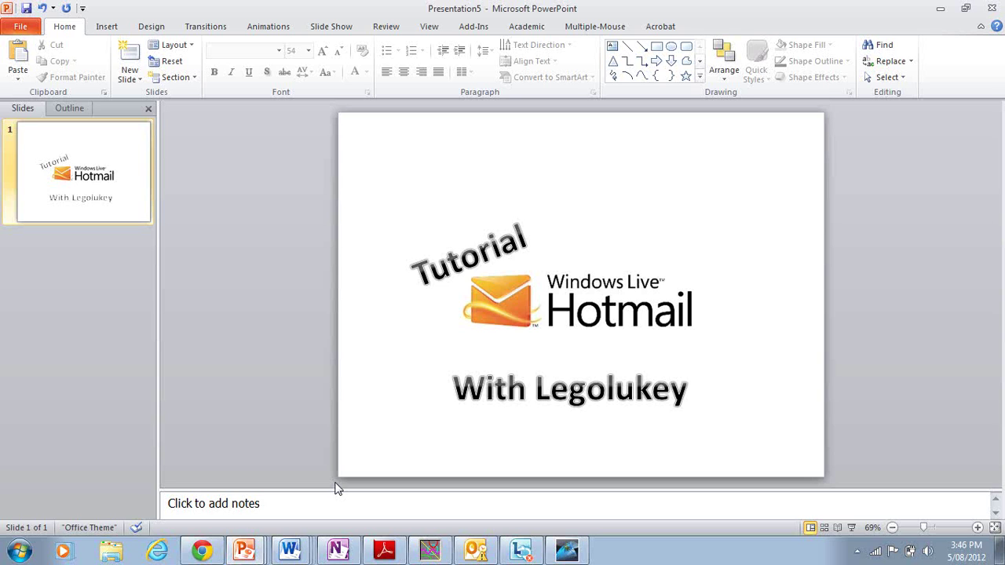
# In Chrome, search google.com.au for 'hotmail' and follow the Hotmail result
pyautogui.click(201, 552)
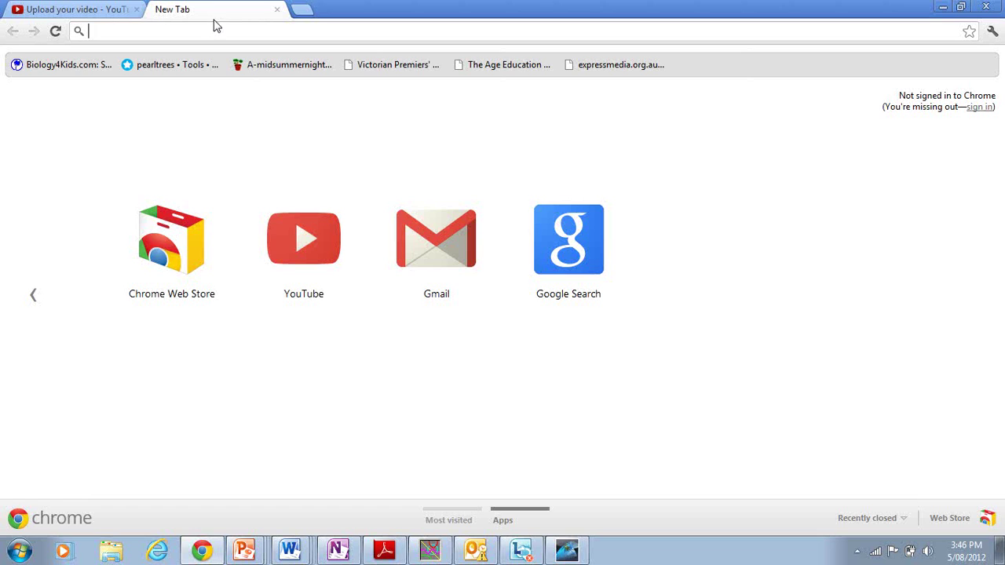
pyautogui.write('www.google.com.au')
pyautogui.press('Return')
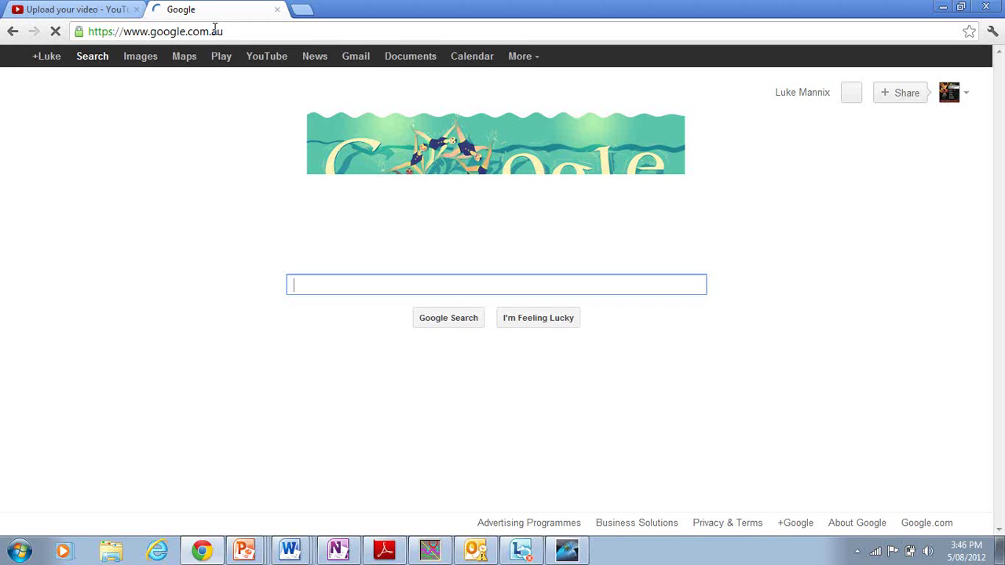
pyautogui.write('hotmail.c')
pyautogui.press('BackSpace')
pyautogui.press('BackSpace')
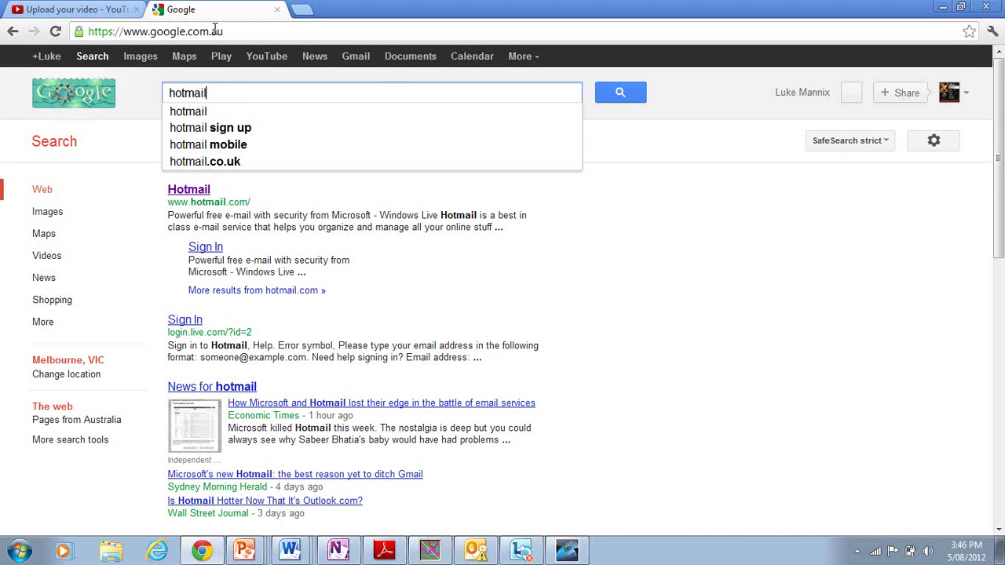
pyautogui.click(214, 32)
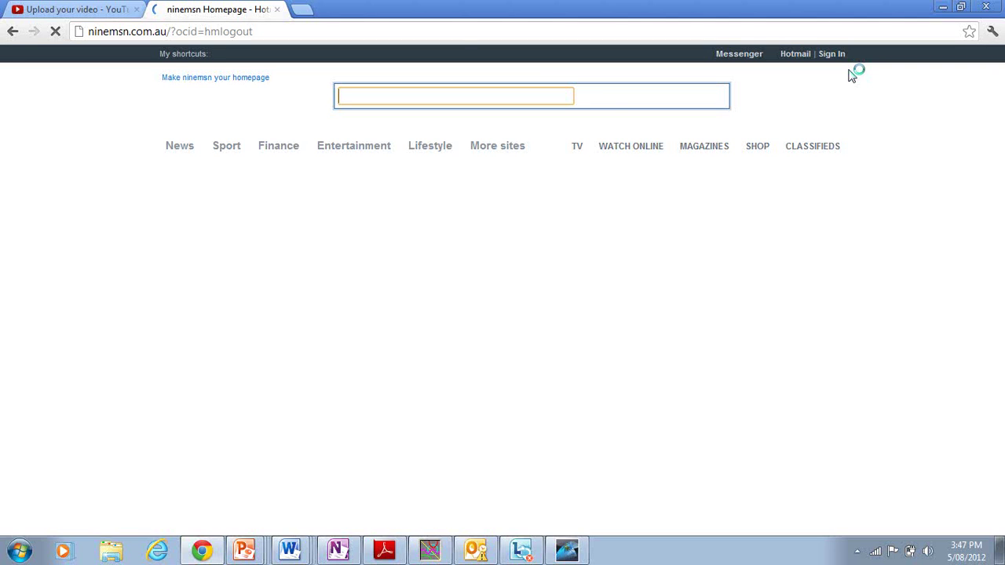
# Reach the Hotmail sign-in page and open its 'Sign up now' account form
pyautogui.click(760, 32)
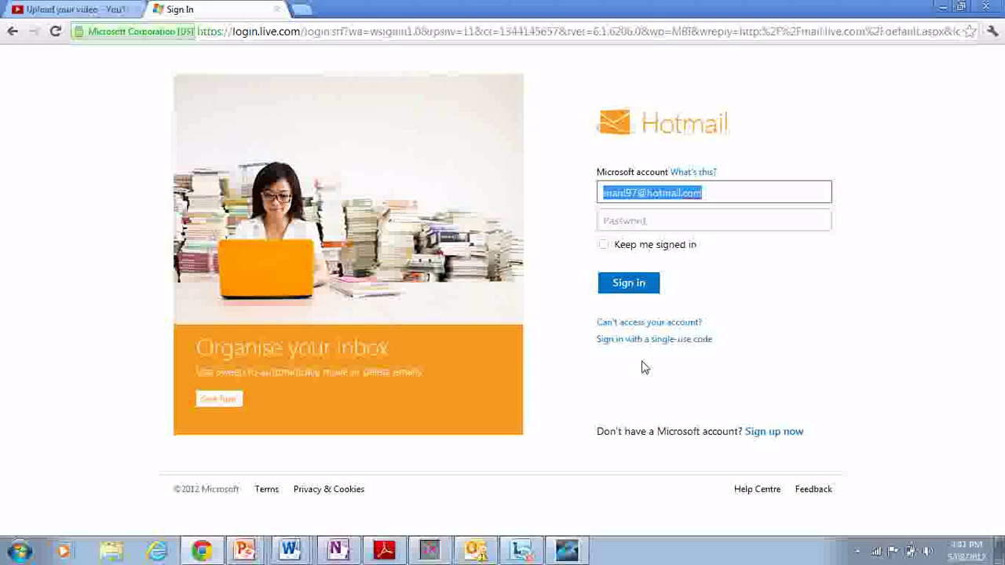
pyautogui.click(772, 437)
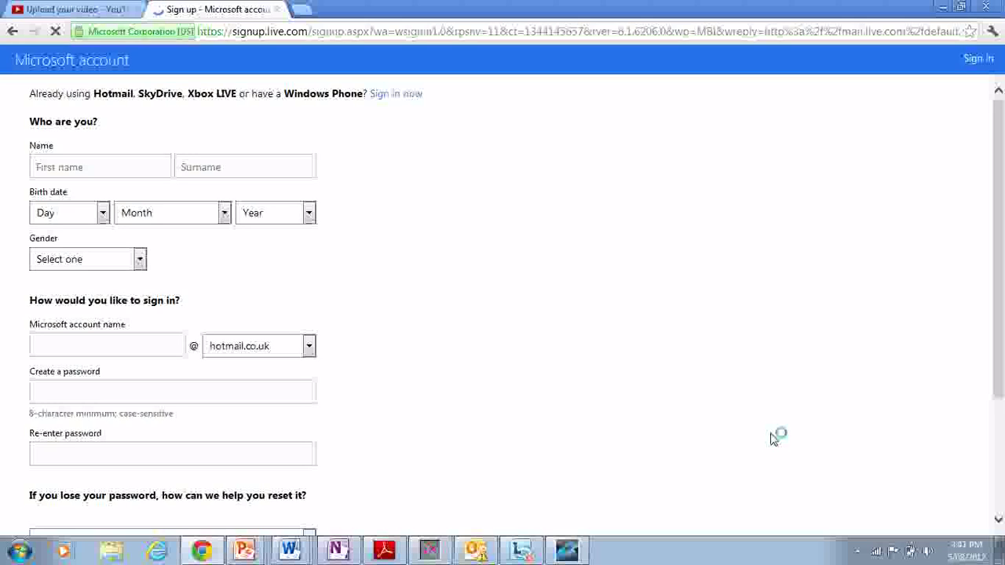
pyautogui.click(132, 167)
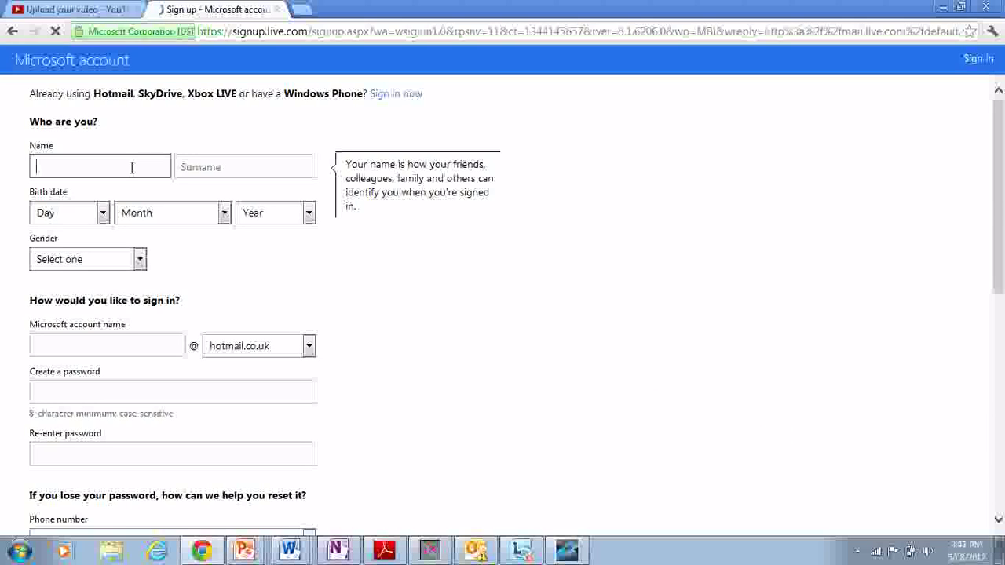
pyautogui.write('Lego')
pyautogui.press('Tab')
pyautogui.write('Lukey')
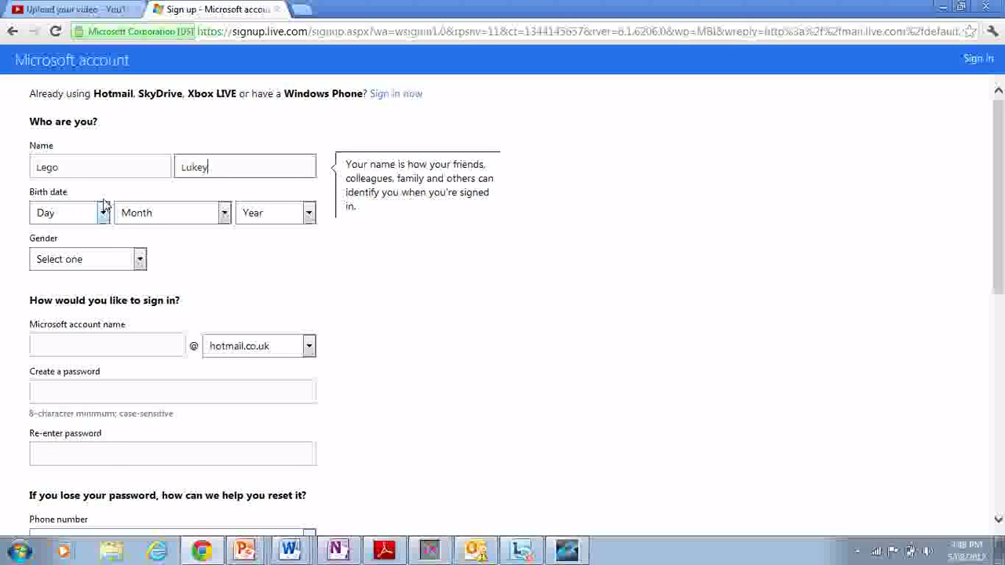
pyautogui.click(103, 212)
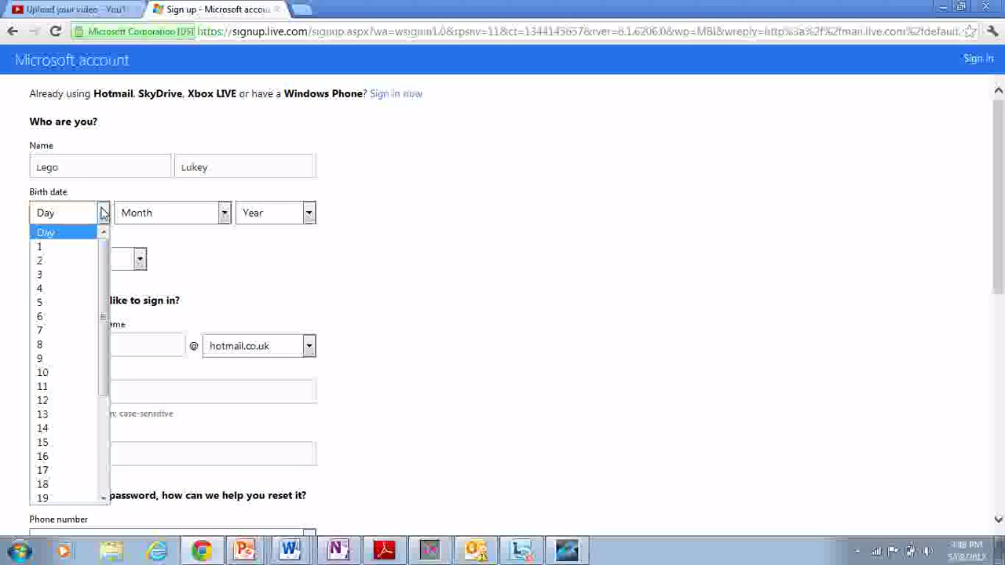
pyautogui.click(48, 357)
pyautogui.click(182, 211)
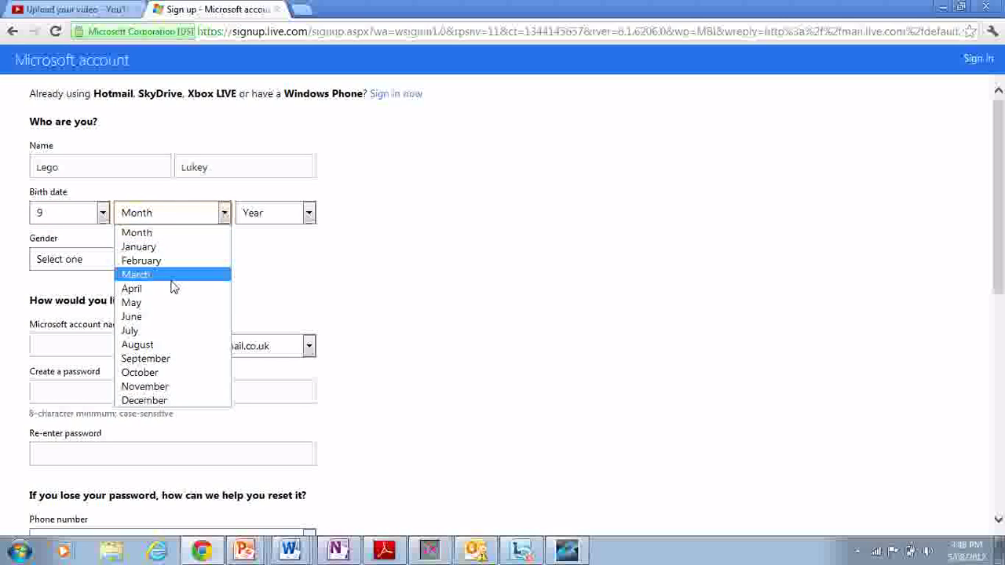
pyautogui.click(174, 301)
pyautogui.click(244, 212)
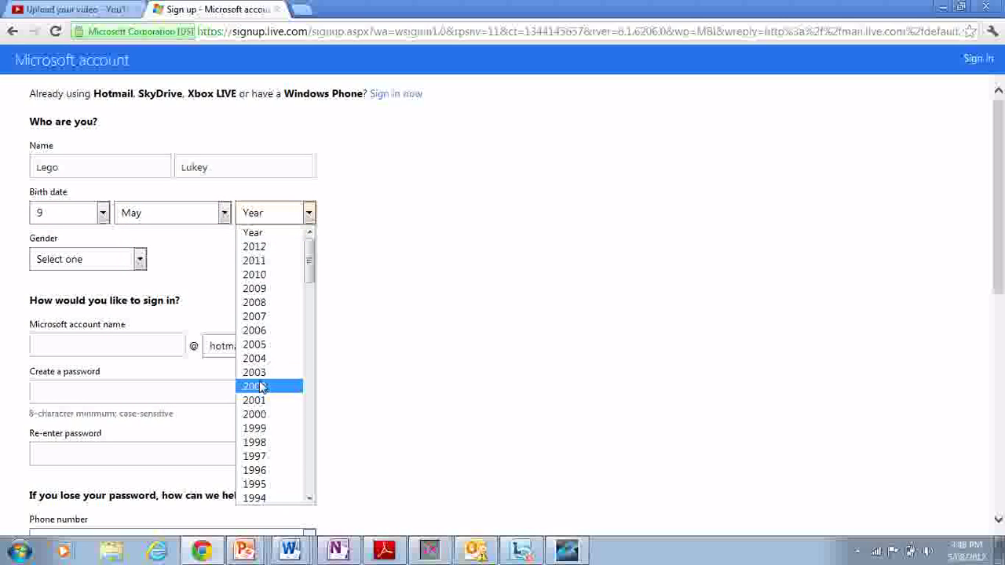
pyautogui.click(272, 460)
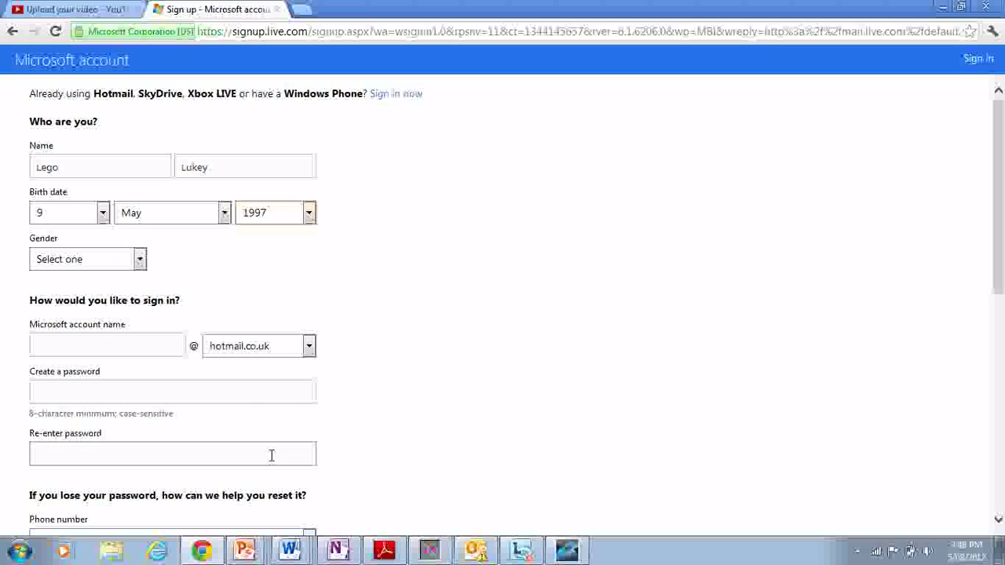
# Set gender to Male and keep hotmail.co.uk as the email domain
pyautogui.click(106, 263)
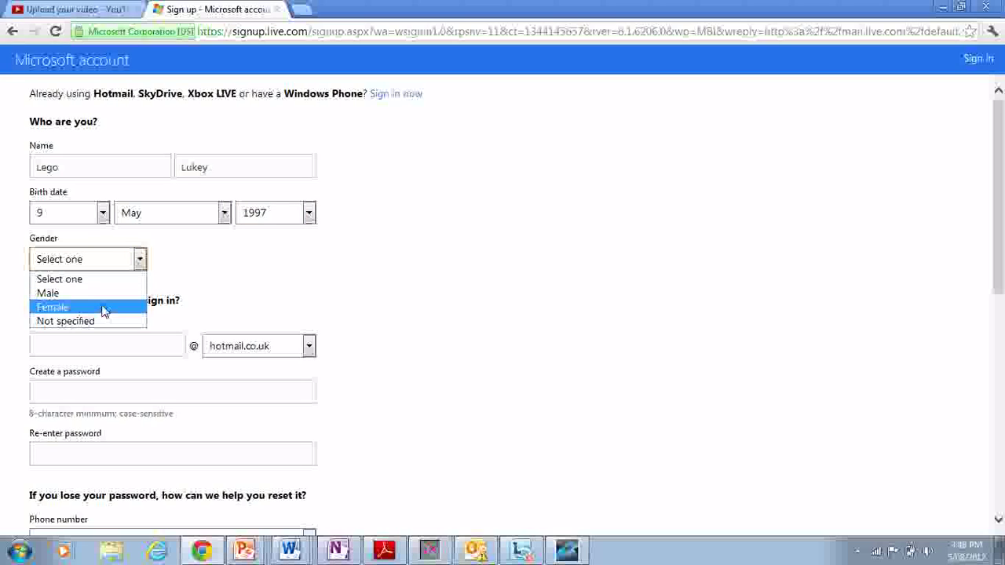
pyautogui.click(103, 295)
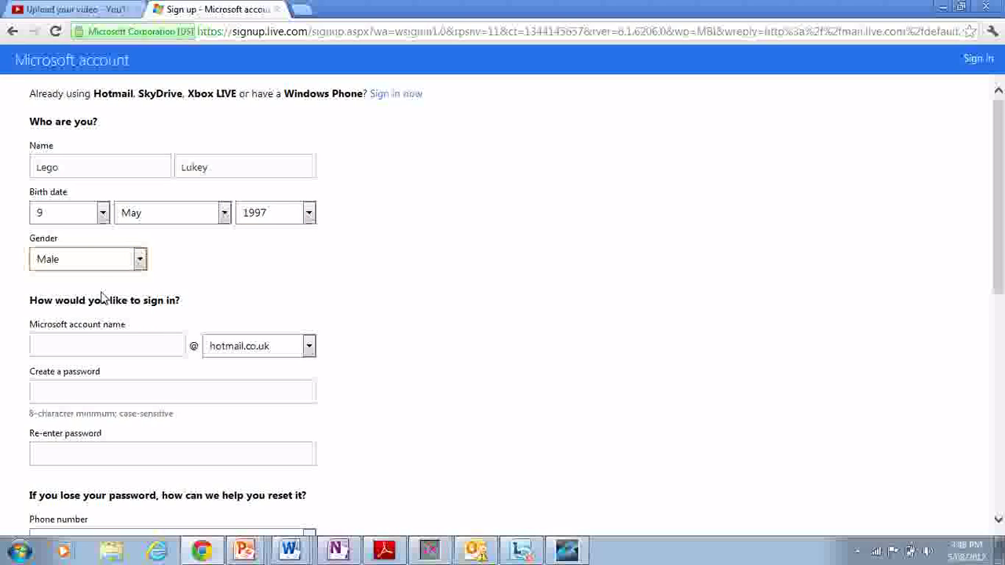
pyautogui.click(308, 346)
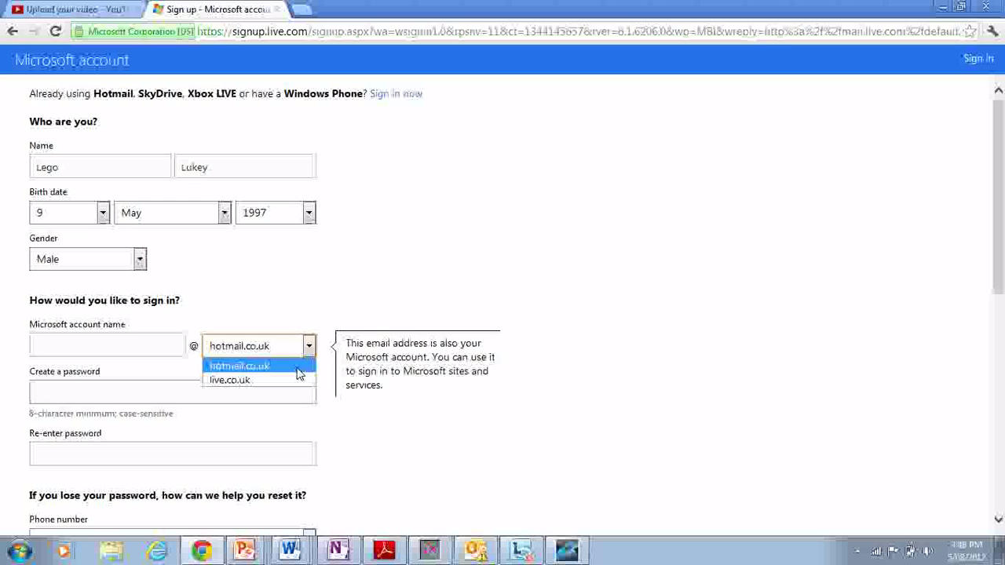
pyautogui.click(92, 335)
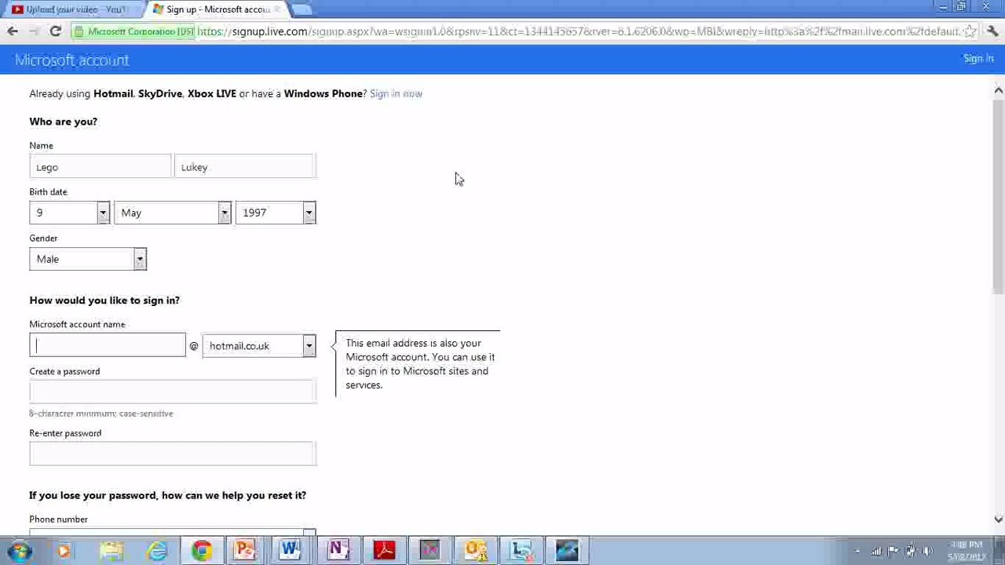
# Set the phone number country to Australia (+61)
pyautogui.moveTo(1001, 225)
pyautogui.mouseDown()
pyautogui.moveTo(1000, 482)
pyautogui.moveTo(1001, 267)
pyautogui.mouseUp()
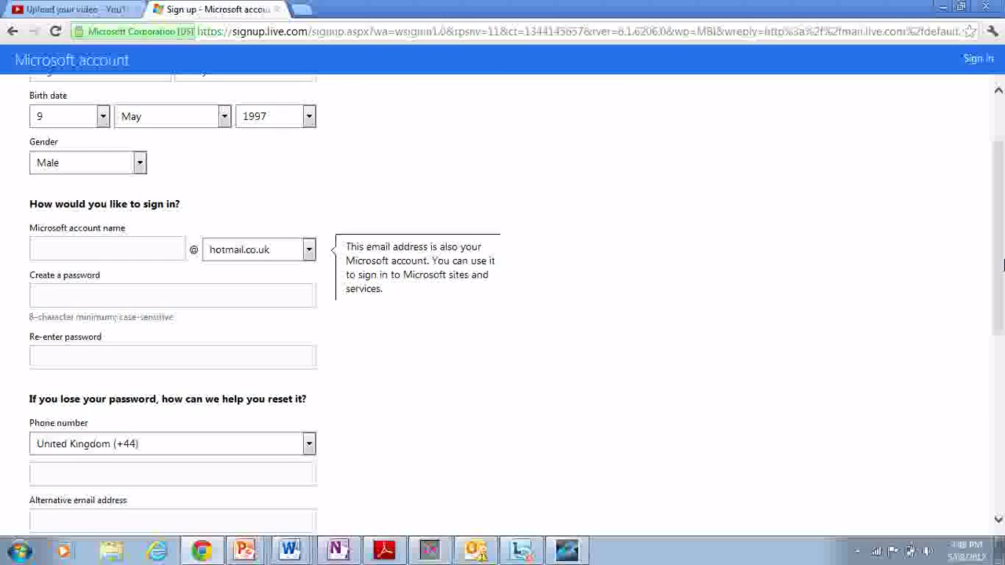
pyautogui.click(306, 446)
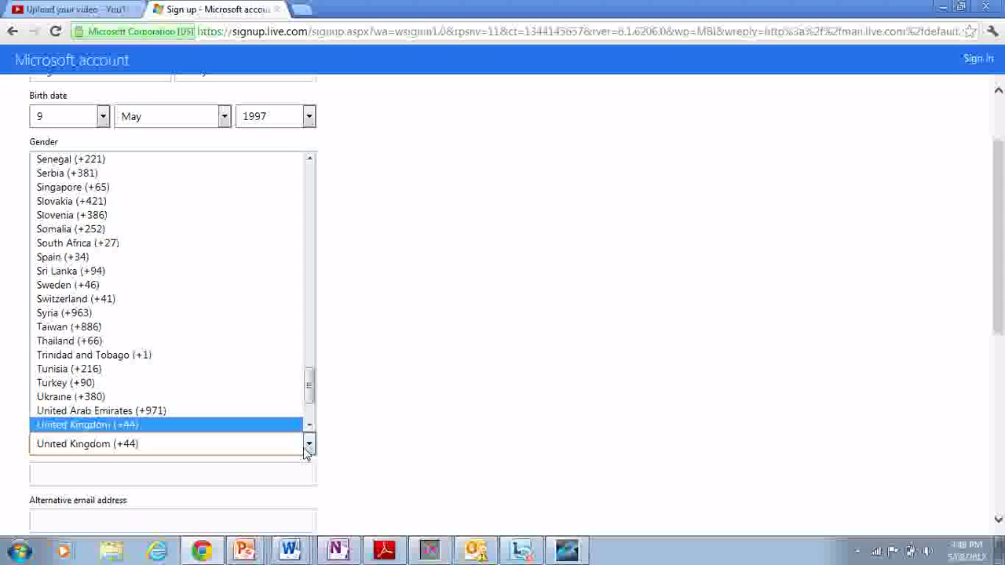
pyautogui.moveTo(311, 392); pyautogui.dragTo(304, 164)
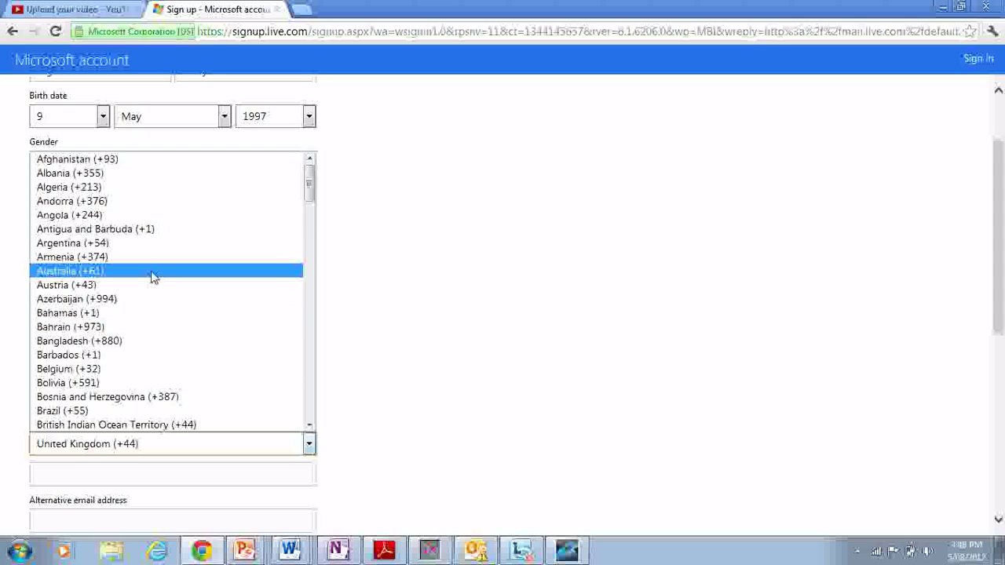
pyautogui.click(154, 274)
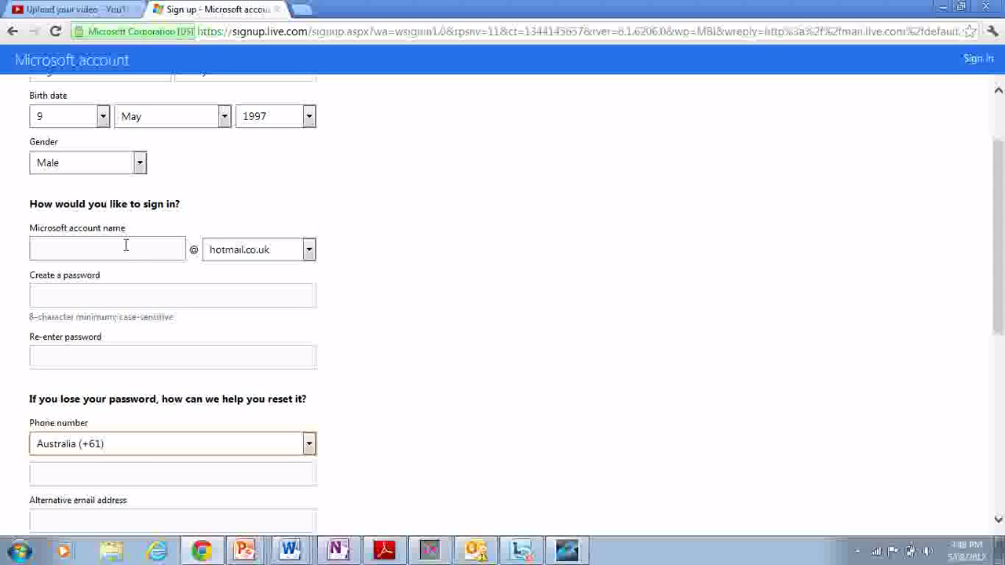
# Enter the new account name, keeping the hotmail.co.uk domain
pyautogui.click(126, 245)
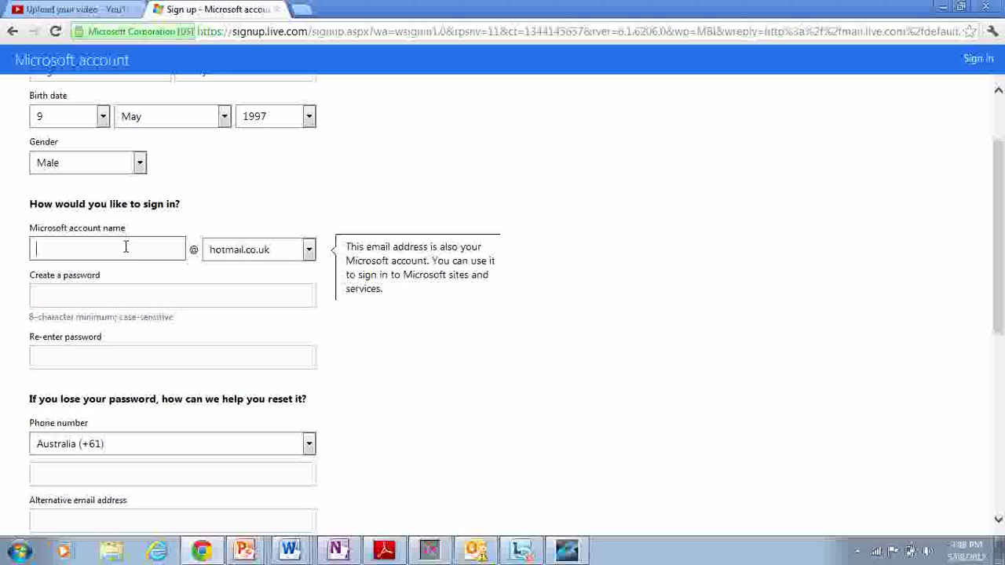
pyautogui.click(279, 255)
pyautogui.click(275, 256)
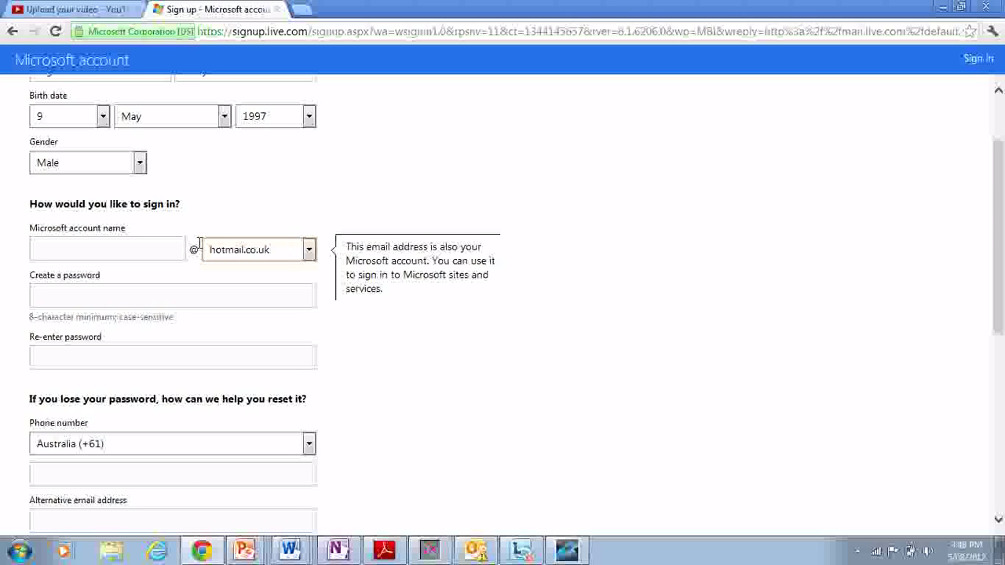
pyautogui.click(152, 251)
pyautogui.write('m')
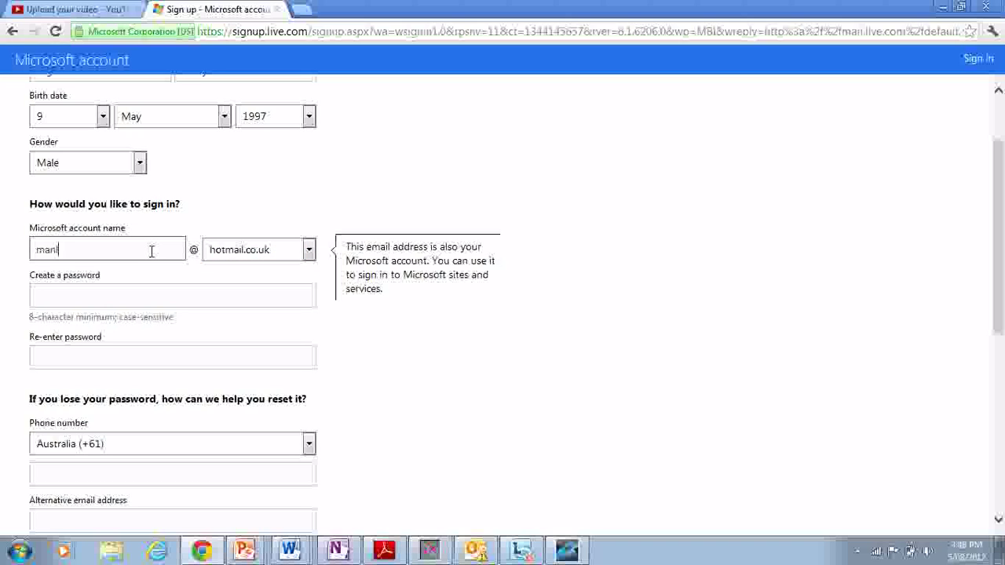
pyautogui.press('BackSpace')
pyautogui.press('Tab')
# Type the account password into both the password and confirmation fields
pyautogui.click(142, 294)
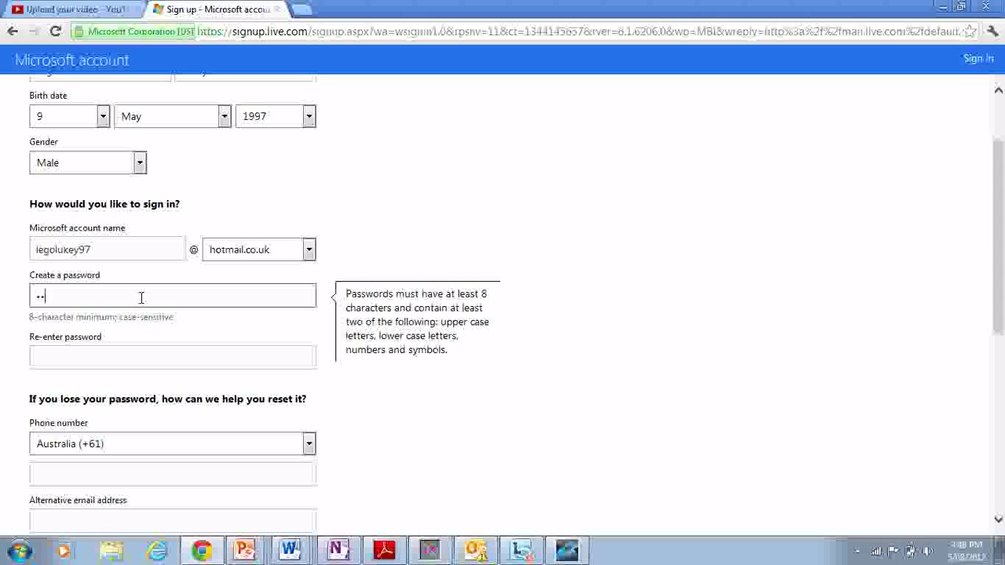
pyautogui.press('BackSpace')
pyautogui.press('Tab')
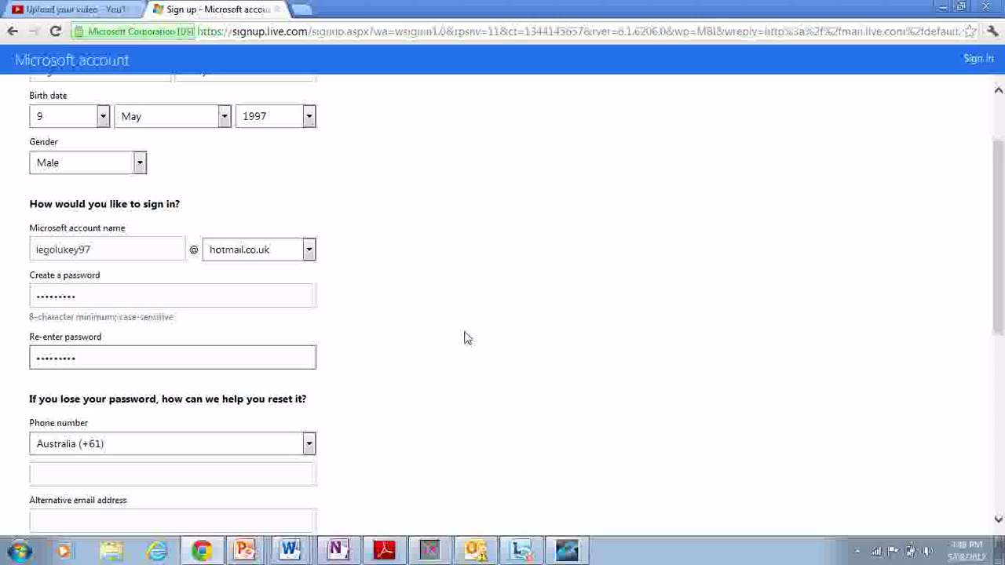
# Enter an alternative email address and set the country to Australia
pyautogui.moveTo(1001, 265); pyautogui.dragTo(1001, 351)
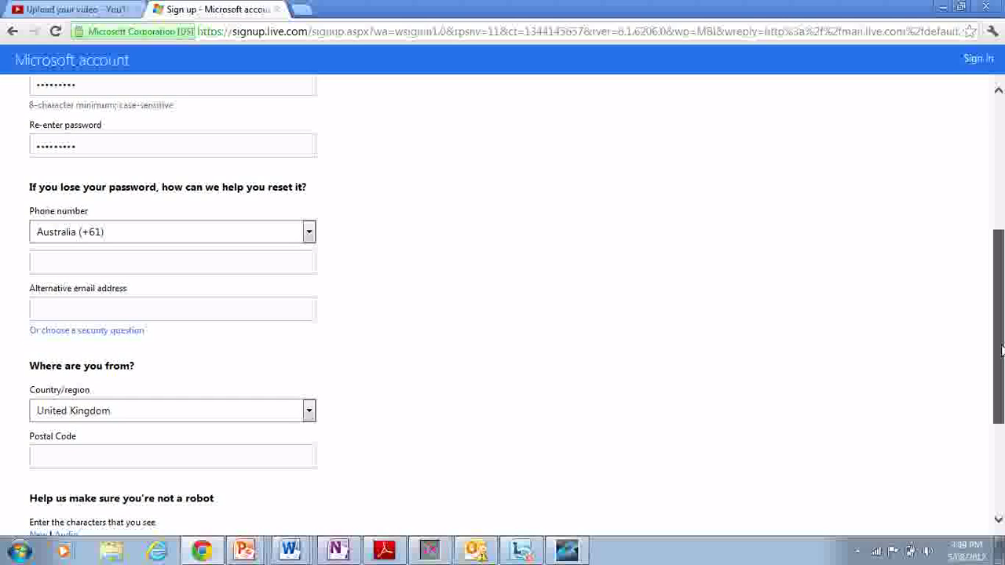
pyautogui.click(260, 305)
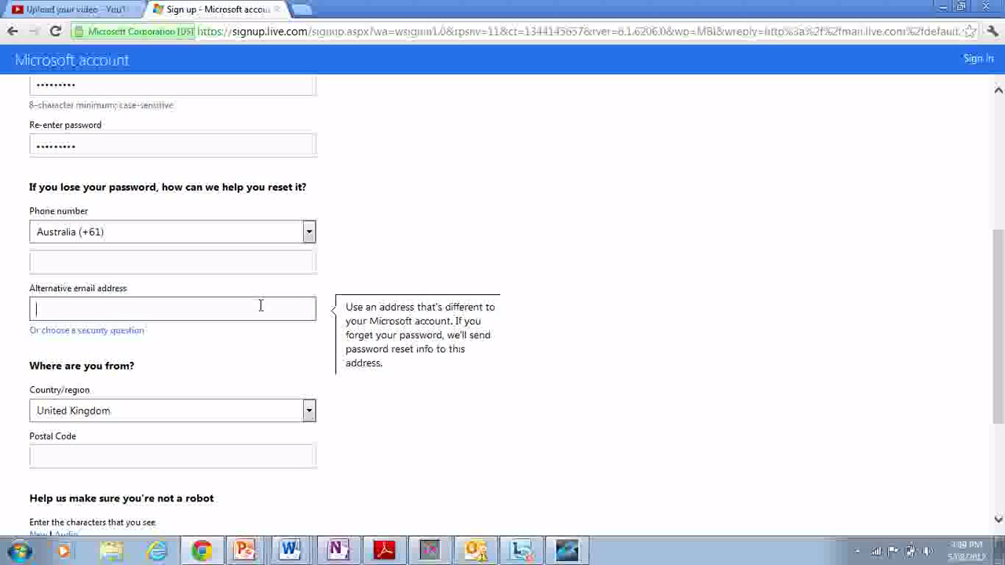
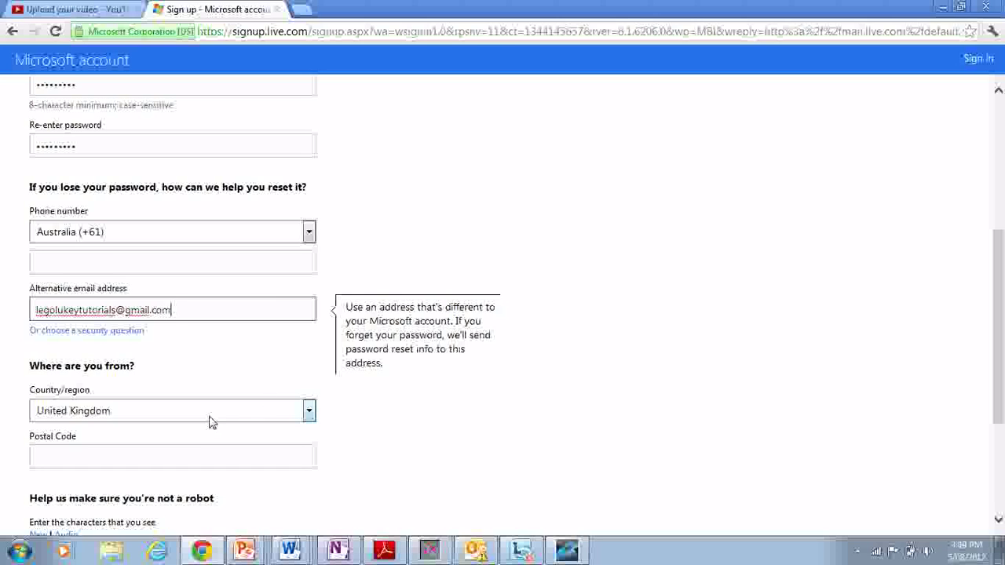
pyautogui.click(209, 415)
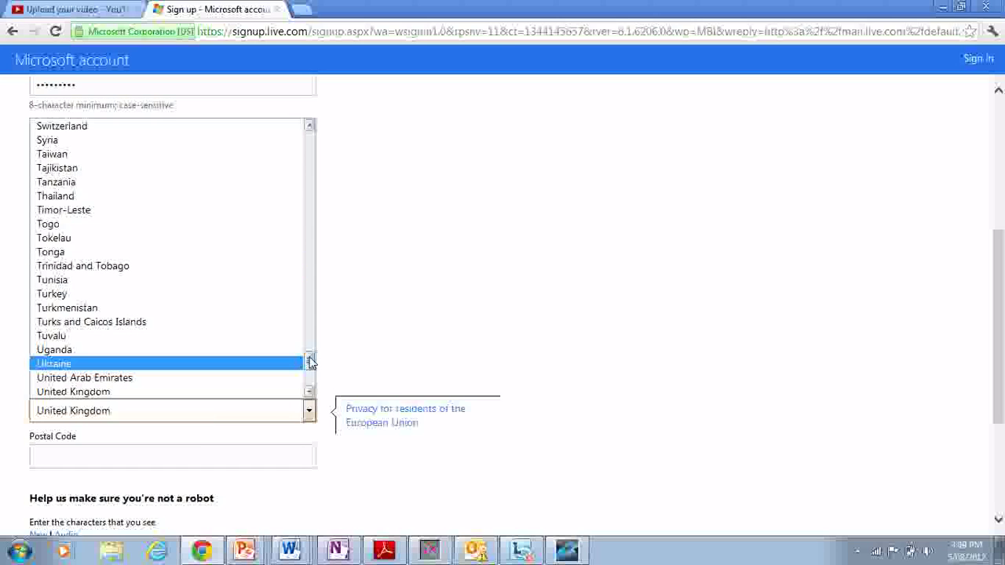
pyautogui.moveTo(311, 356); pyautogui.dragTo(307, 146)
pyautogui.click(304, 144)
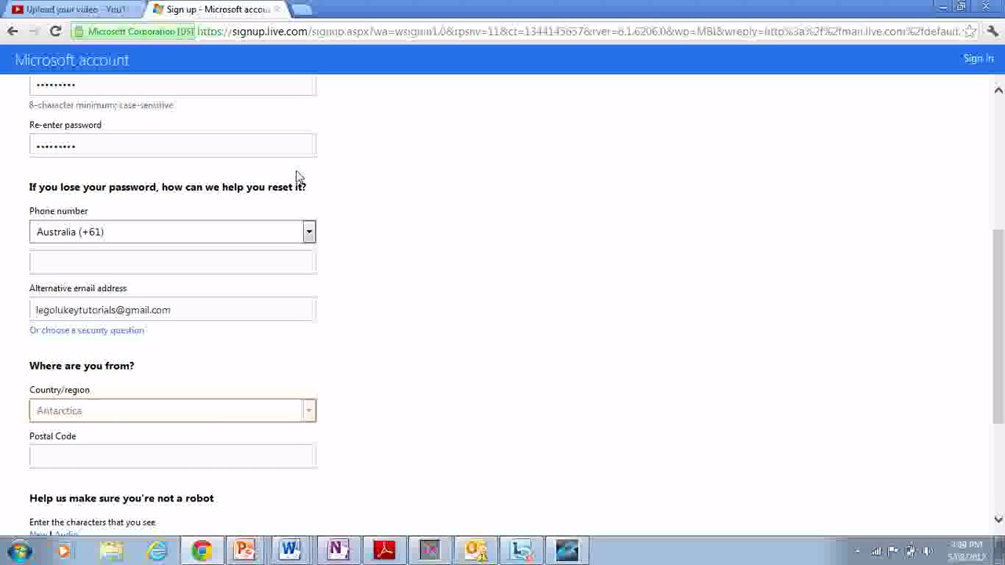
pyautogui.click(307, 411)
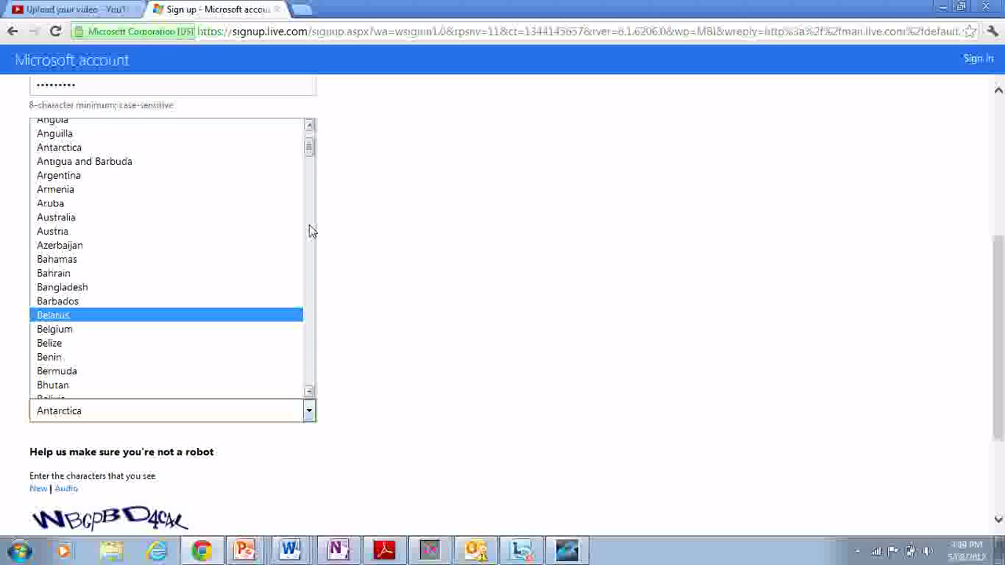
pyautogui.moveTo(310, 149); pyautogui.dragTo(311, 149)
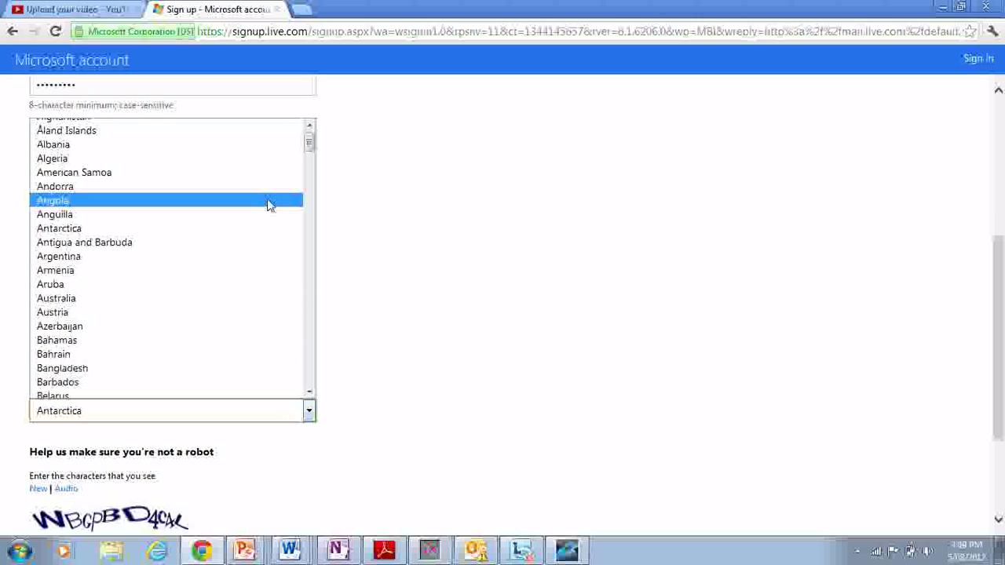
pyautogui.click(193, 293)
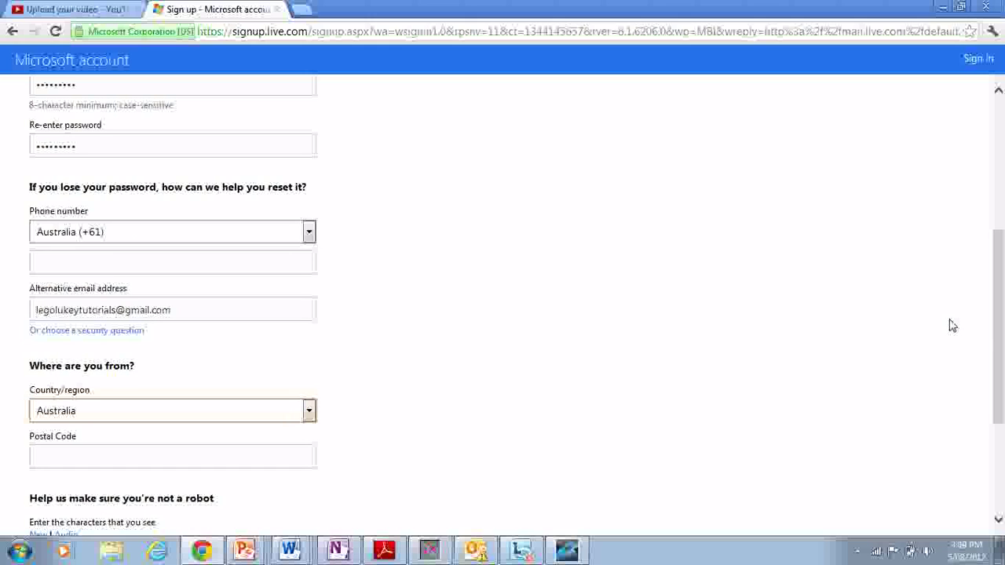
# Enter postal code 3030 and the robot-check characters
pyautogui.moveTo(998, 321)
pyautogui.mouseDown()
pyautogui.moveTo(1000, 254)
pyautogui.moveTo(1002, 388)
pyautogui.mouseUp()
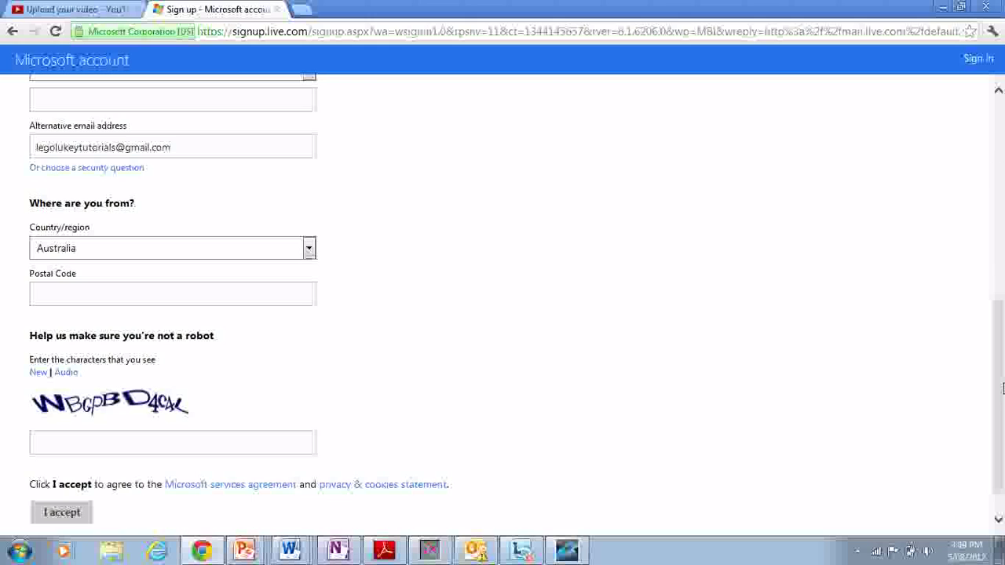
pyautogui.click(230, 285)
pyautogui.write('3030')
pyautogui.click(208, 442)
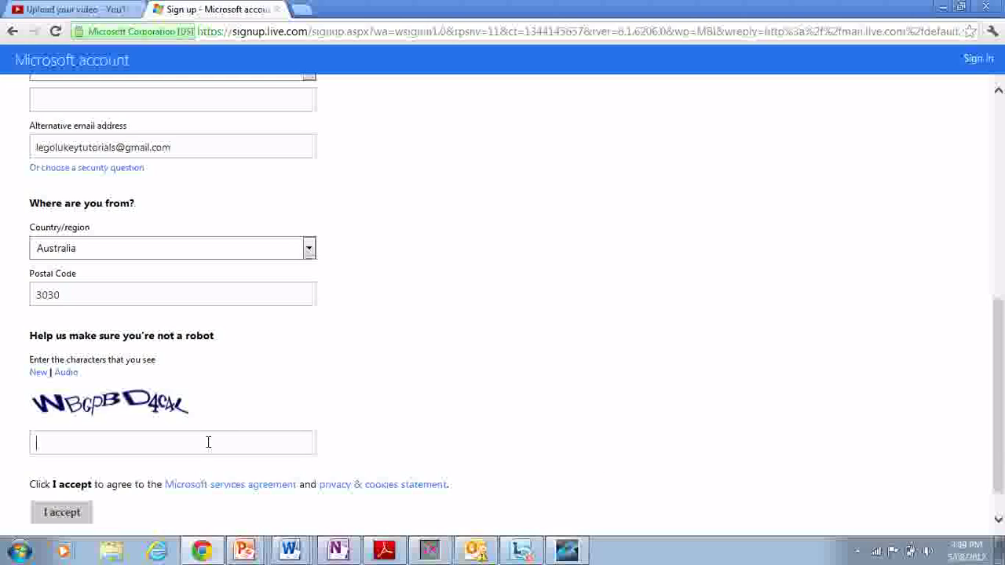
pyautogui.write('WBG')
pyautogui.write('PB')
pyautogui.write('D4')
pyautogui.write('C4')
pyautogui.write('L')
# Submit the form, then choose Best childhood friend as the security question
pyautogui.click(76, 523)
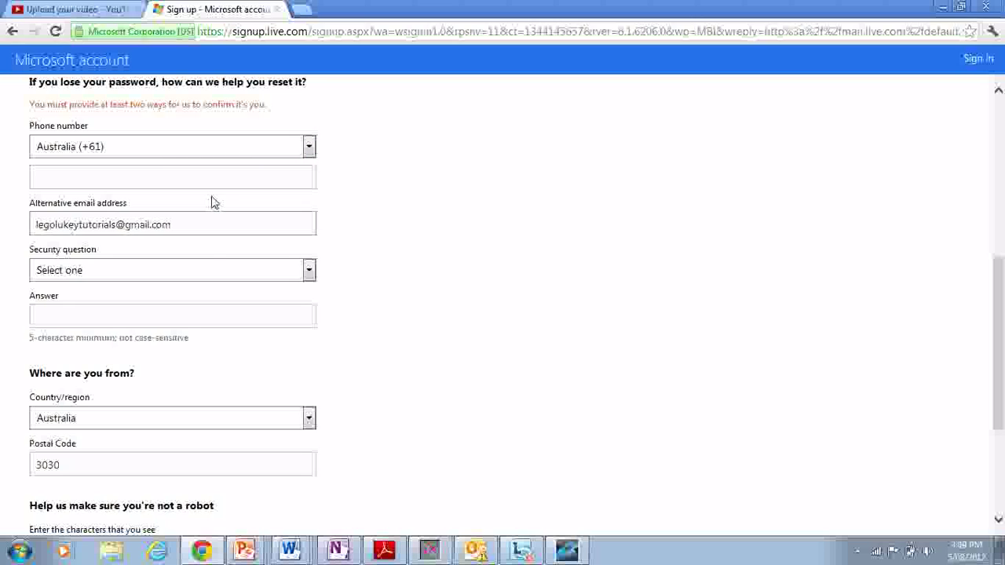
pyautogui.click(203, 275)
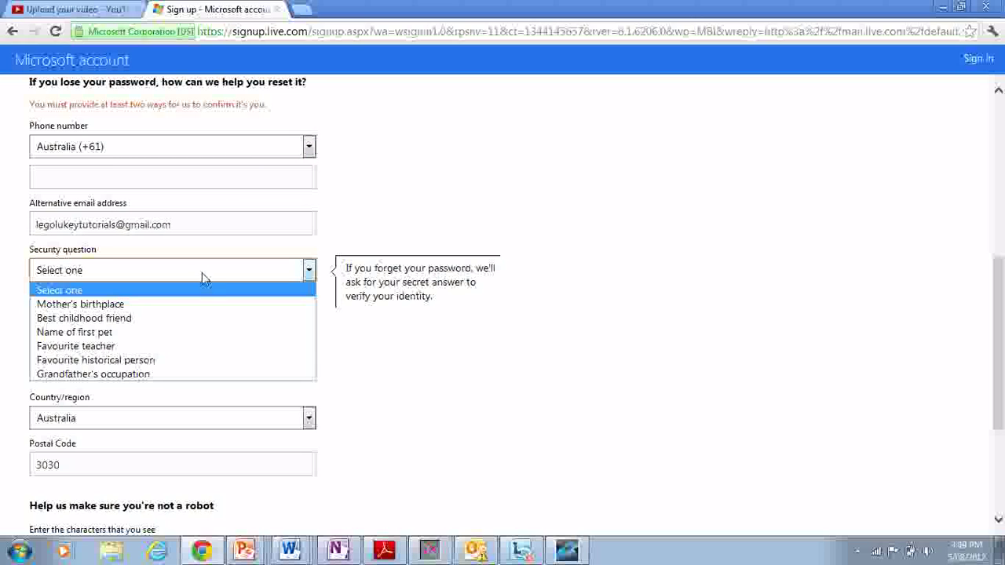
pyautogui.click(186, 350)
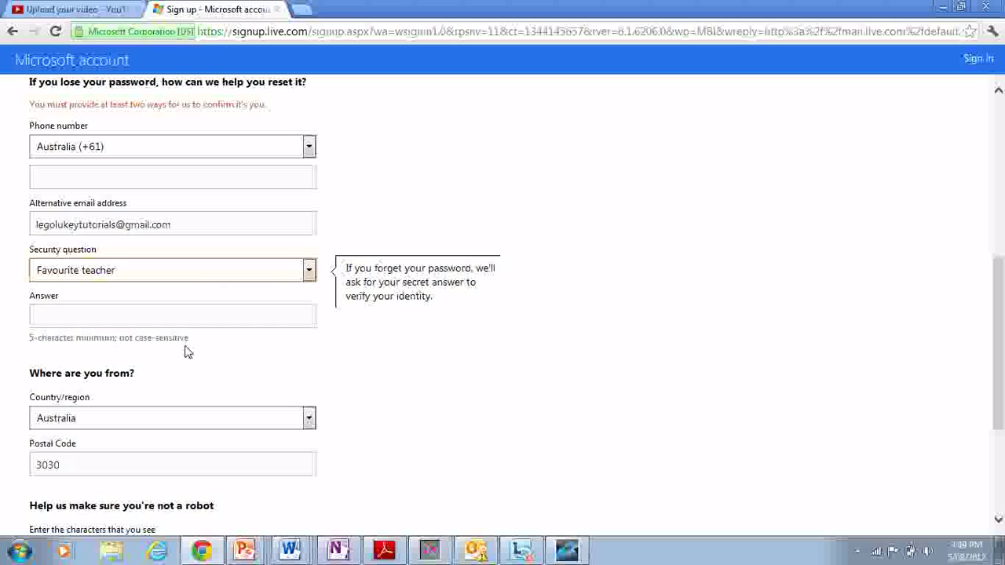
pyautogui.click(197, 280)
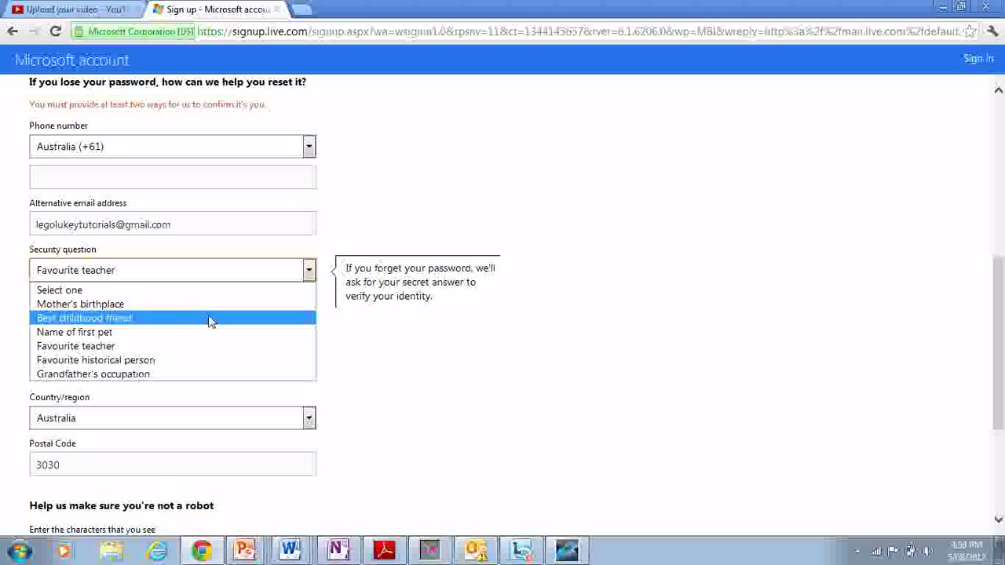
pyautogui.click(210, 321)
# Enter the security answer and resubmit the sign-up form with I accept
pyautogui.click(209, 317)
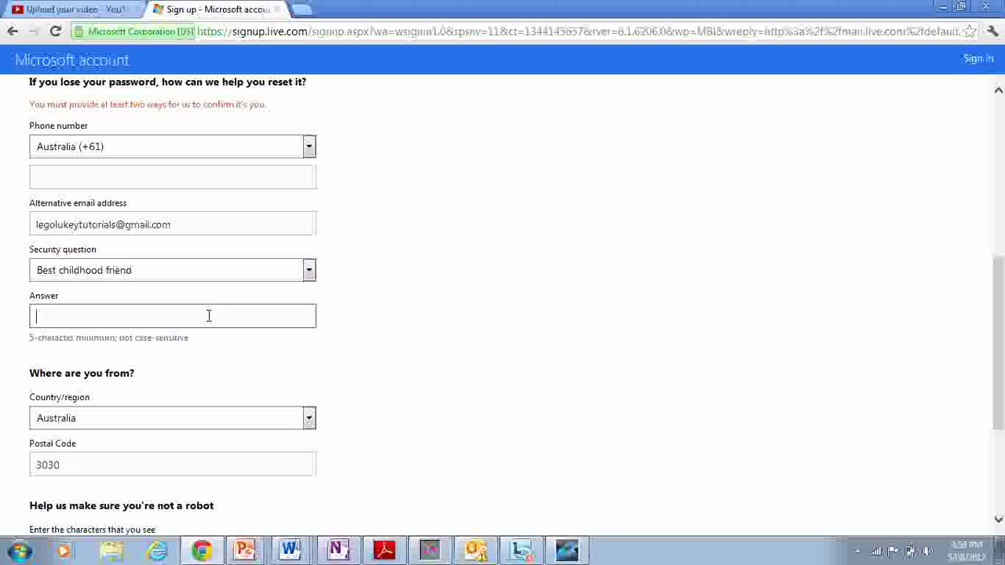
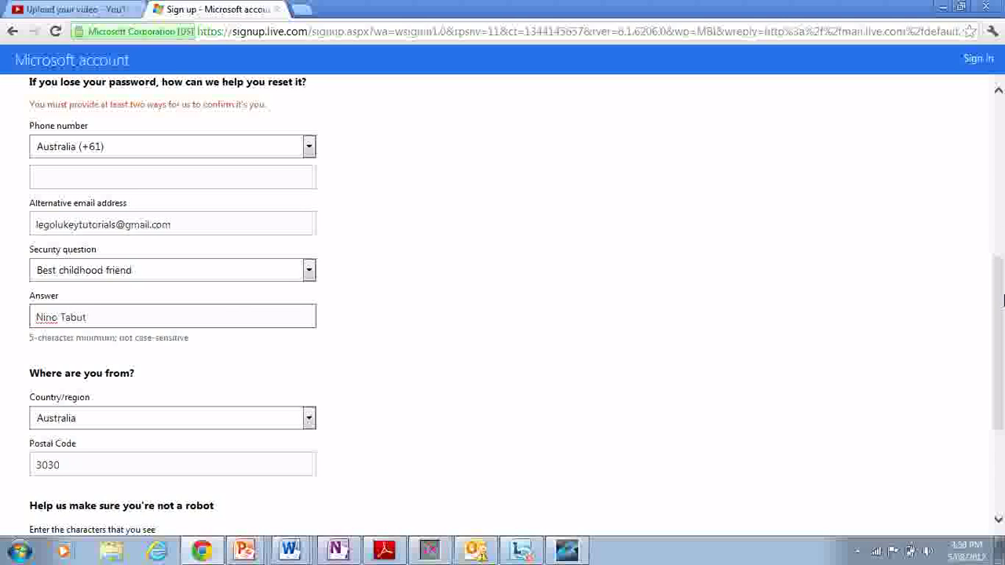
pyautogui.moveTo(1002, 324); pyautogui.dragTo(1002, 403)
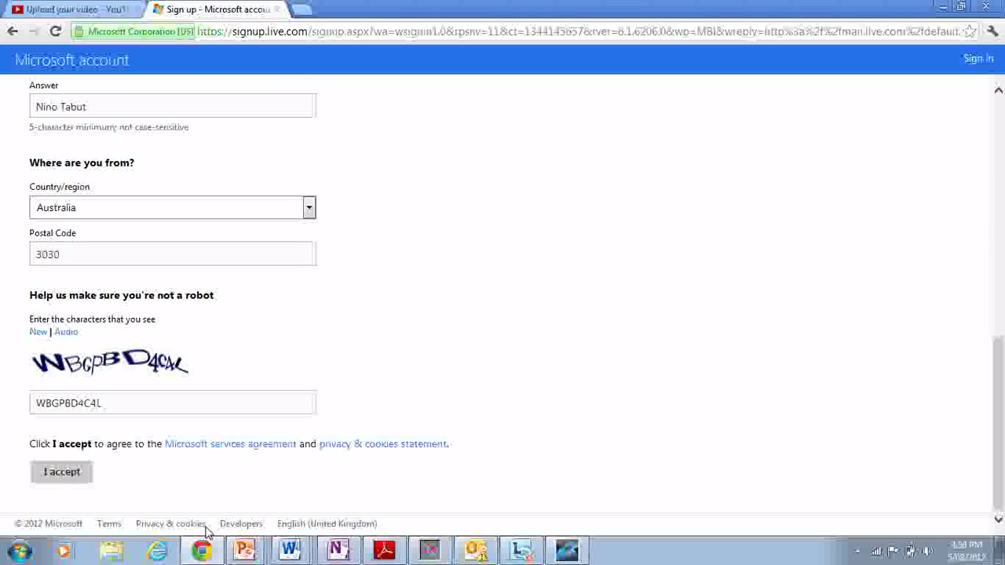
pyautogui.click(63, 473)
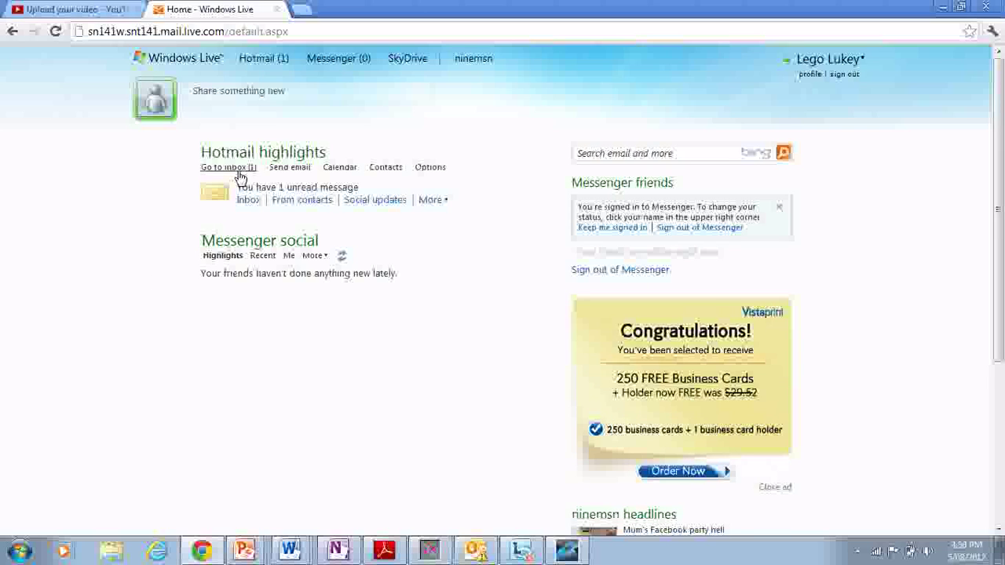
# Go to the Hotmail inbox from the Windows Live home page
pyautogui.click(239, 171)
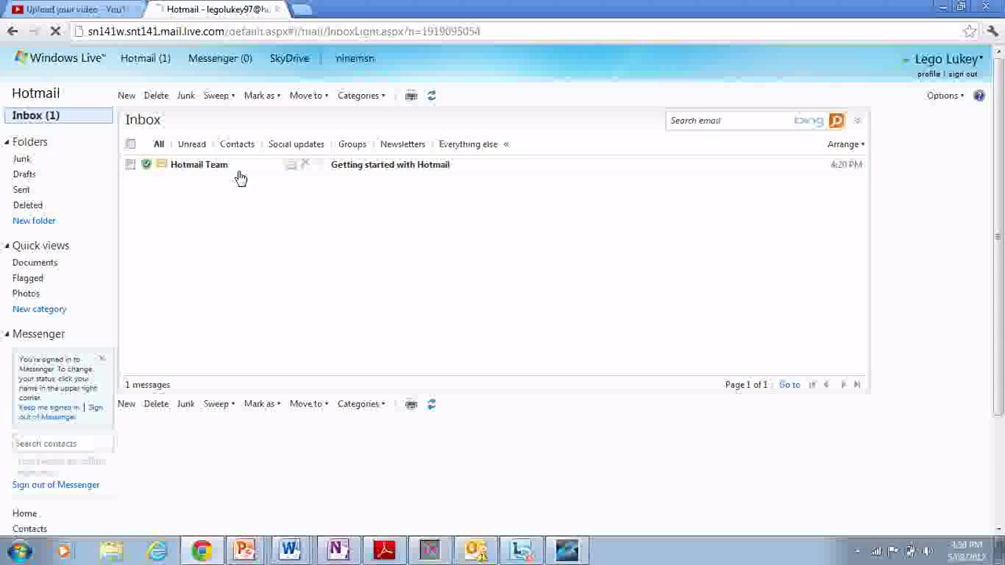
# Open the 'Getting started with Hotmail' message from Hotmail Team
pyautogui.click(240, 174)
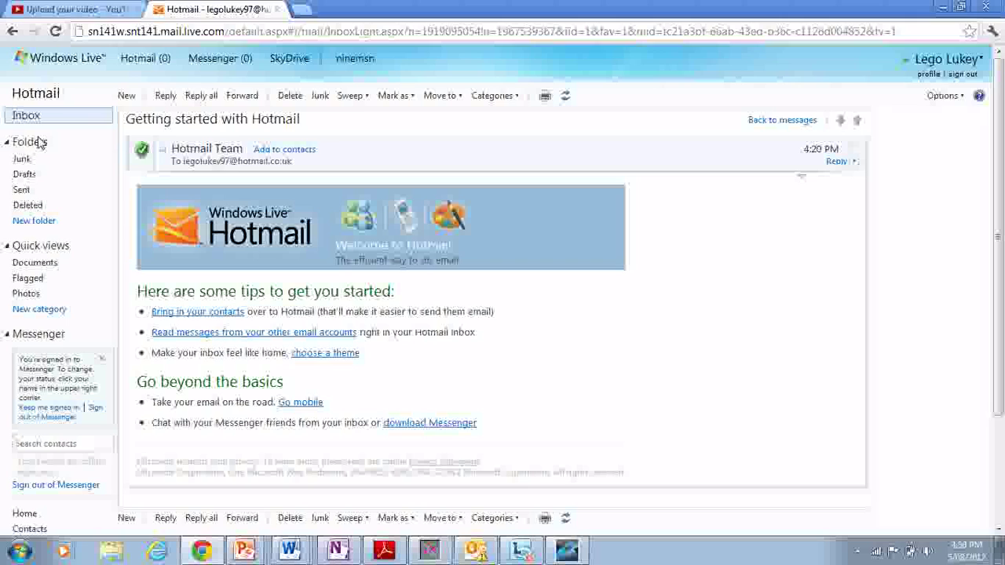
# Start a new email addressed to the account's own address
pyautogui.click(127, 97)
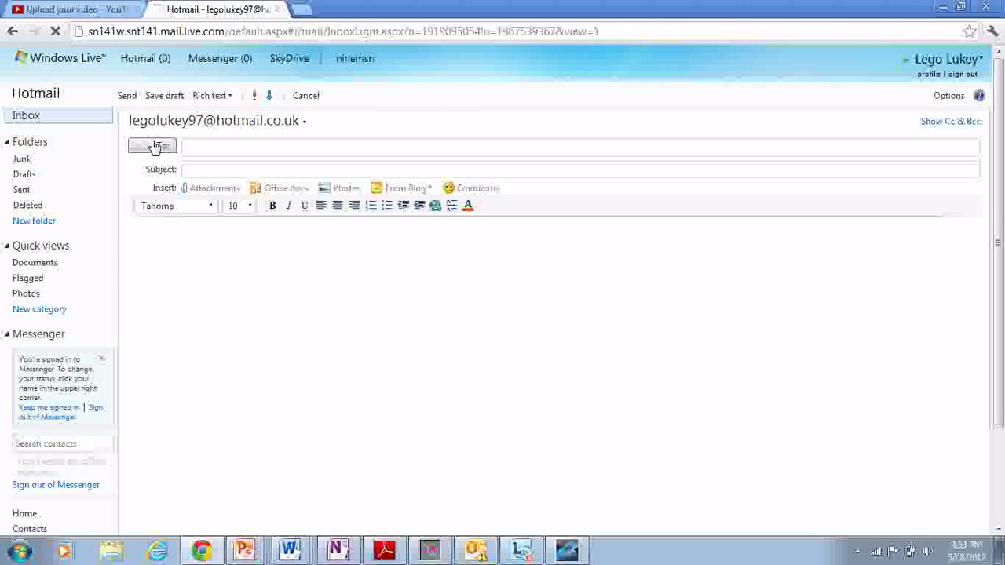
pyautogui.press('Return')
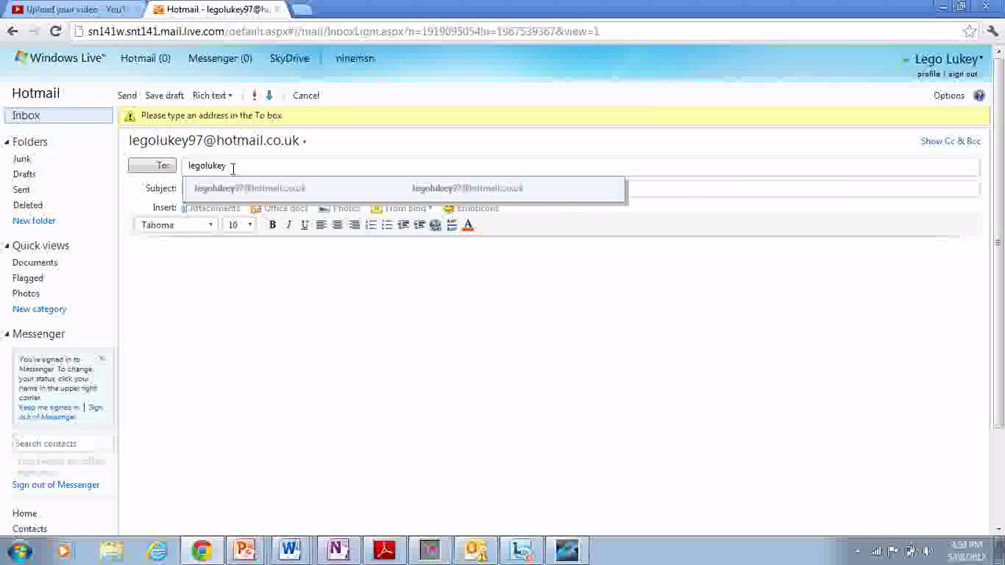
pyautogui.click(236, 188)
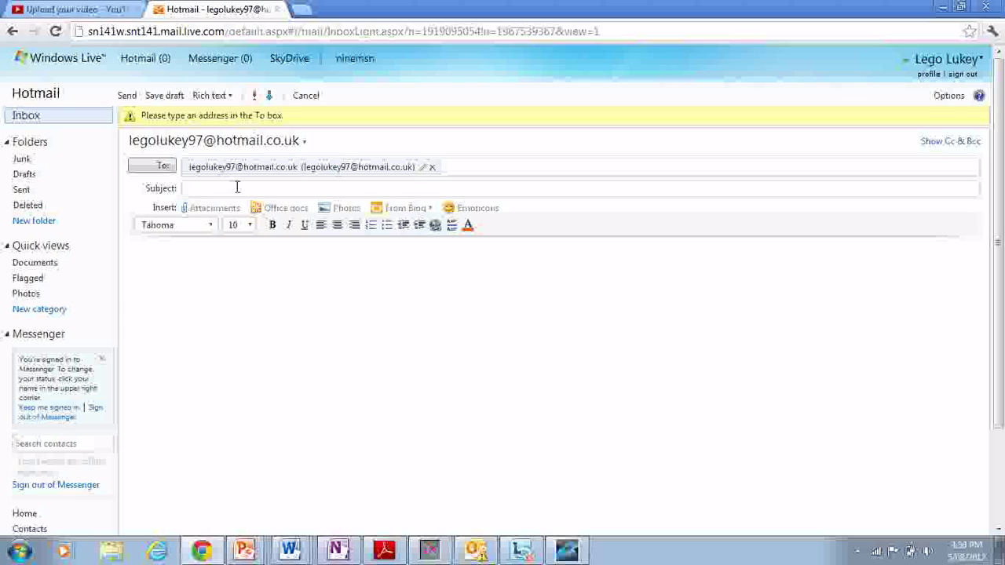
# Give the email subject 'FIRST EMAIL' and random filler body text
pyautogui.write('FIR')
pyautogui.press('BackSpace')
pyautogui.write('RST EMAIL~')
pyautogui.click(237, 319)
pyautogui.write('bkjhg')
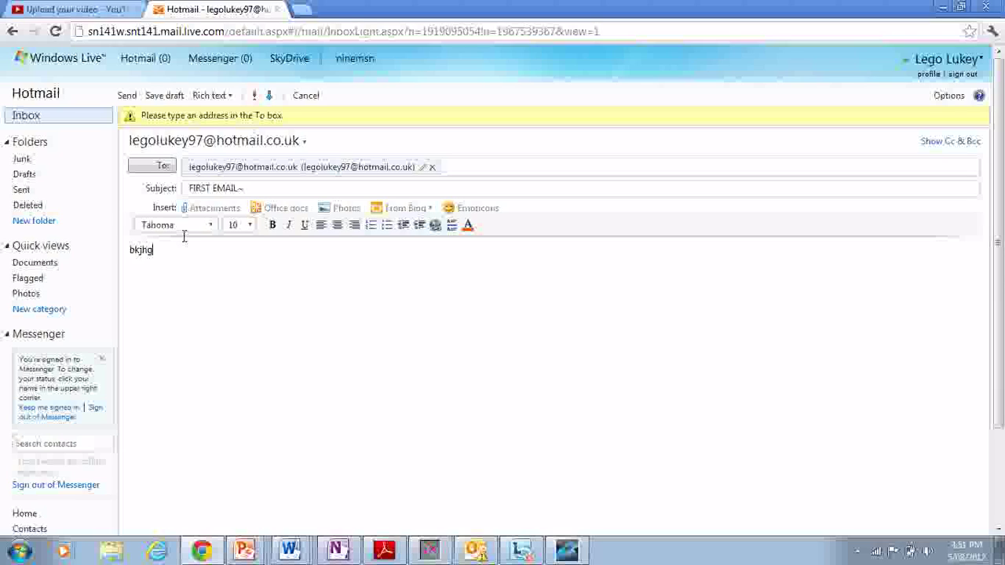
pyautogui.write('kajgjdfhgkhkgfkgak')
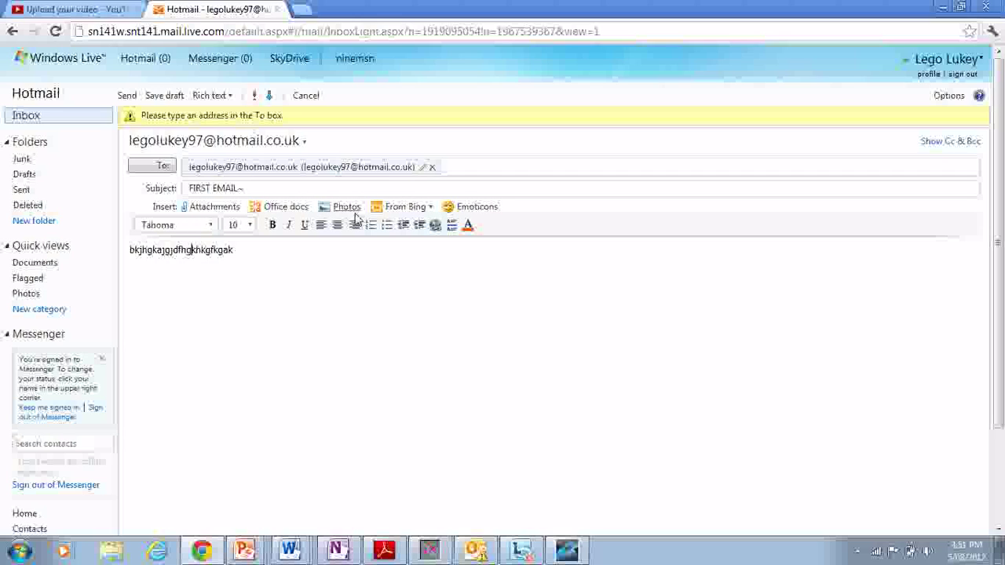
pyautogui.click(424, 204)
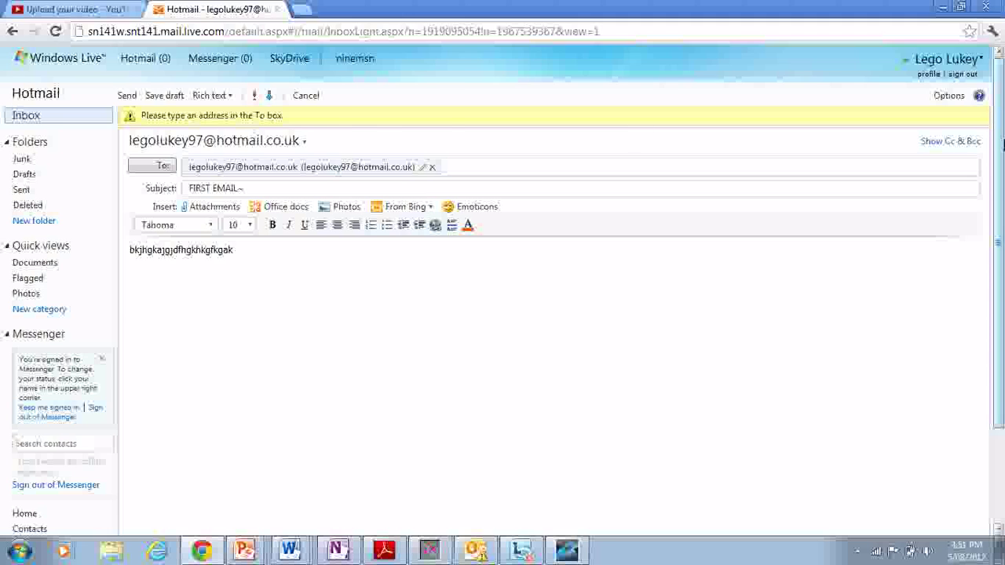
# Discard the unsent email and confirm the Drafts folder is empty
pyautogui.scroll(-2, 1001, 354)
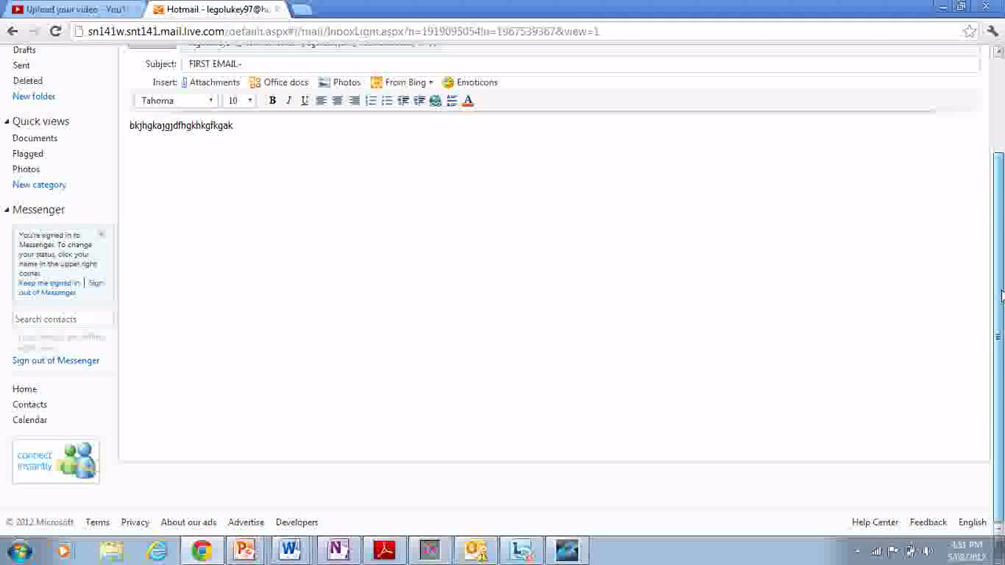
pyautogui.scroll(2, 1001, 298)
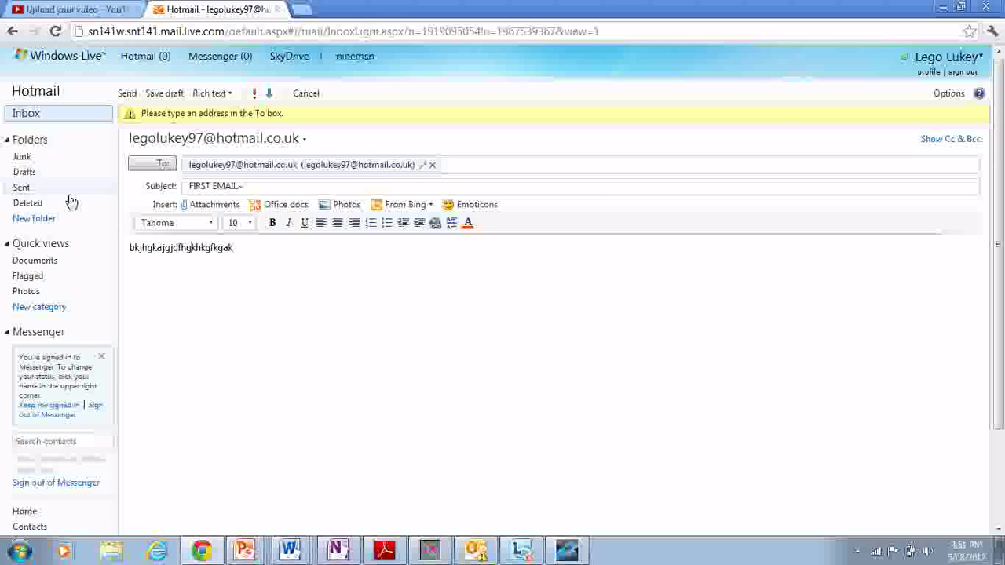
pyautogui.click(52, 220)
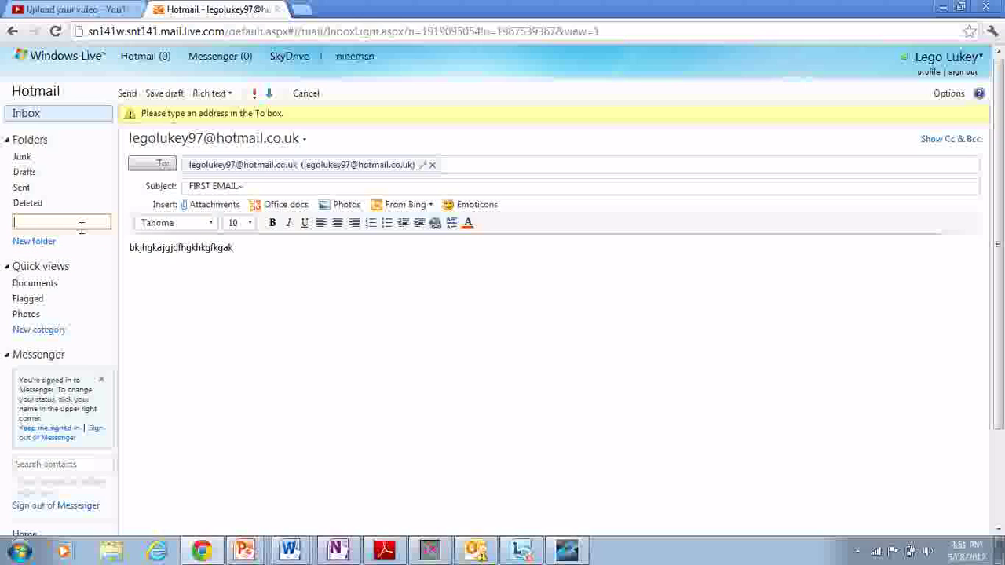
pyautogui.click(86, 174)
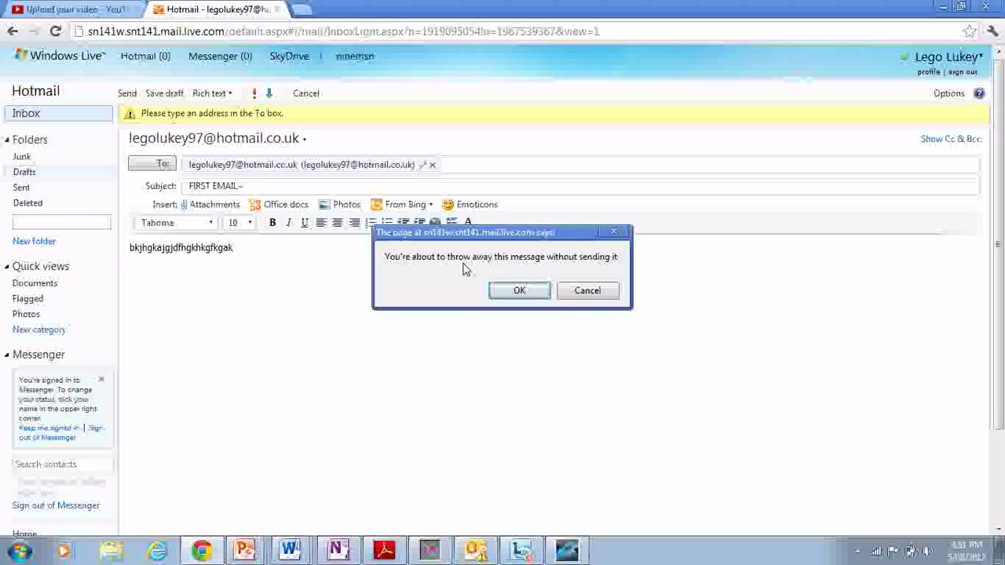
pyautogui.click(540, 291)
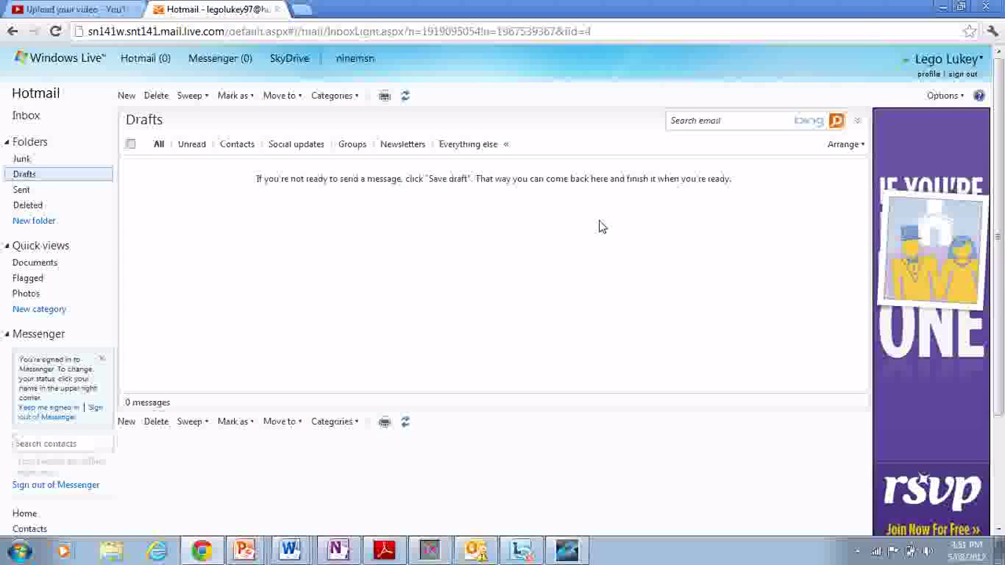
pyautogui.moveTo(1000, 147); pyautogui.dragTo(1002, 260)
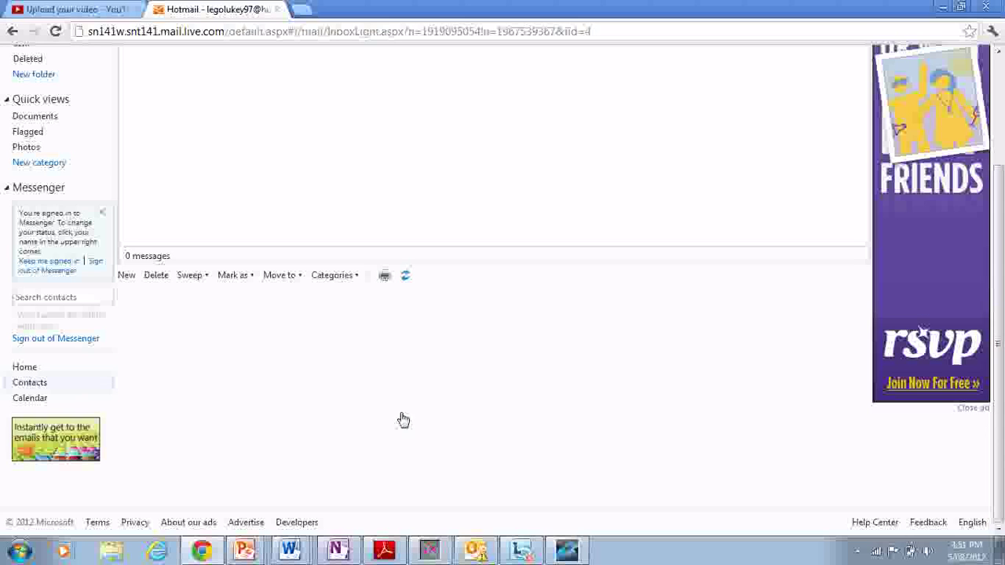
pyautogui.moveTo(1001, 300); pyautogui.dragTo(1001, 184)
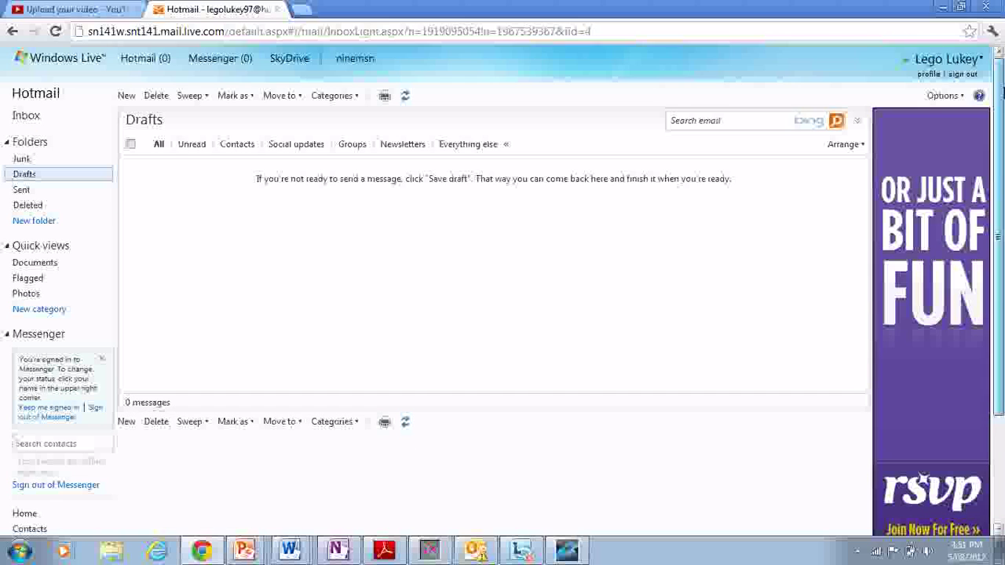
# Post the status 'I am doing a tutorial!' on the profile page
pyautogui.click(928, 76)
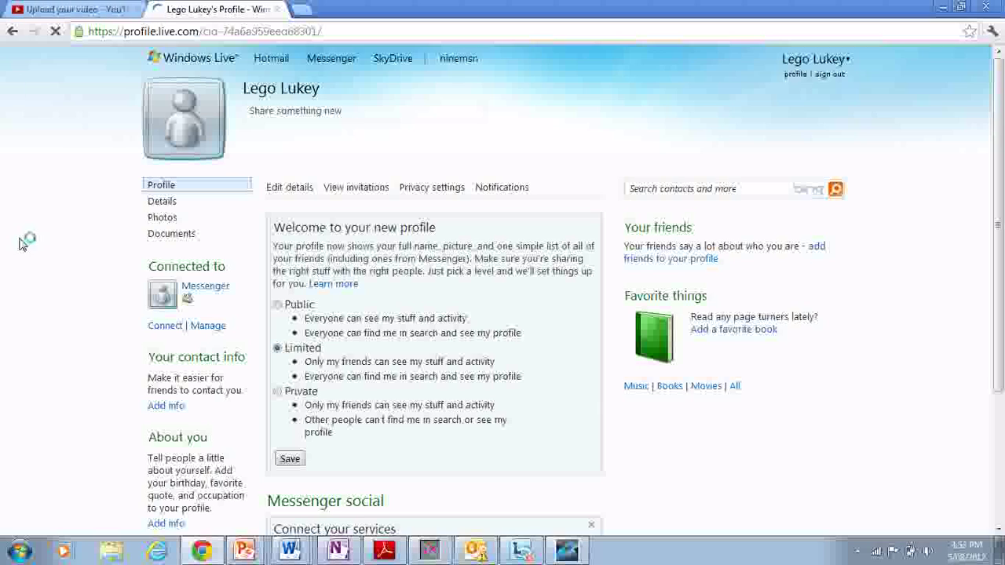
pyautogui.click(291, 111)
pyautogui.write('I am doing a tutorial!')
pyautogui.click(449, 140)
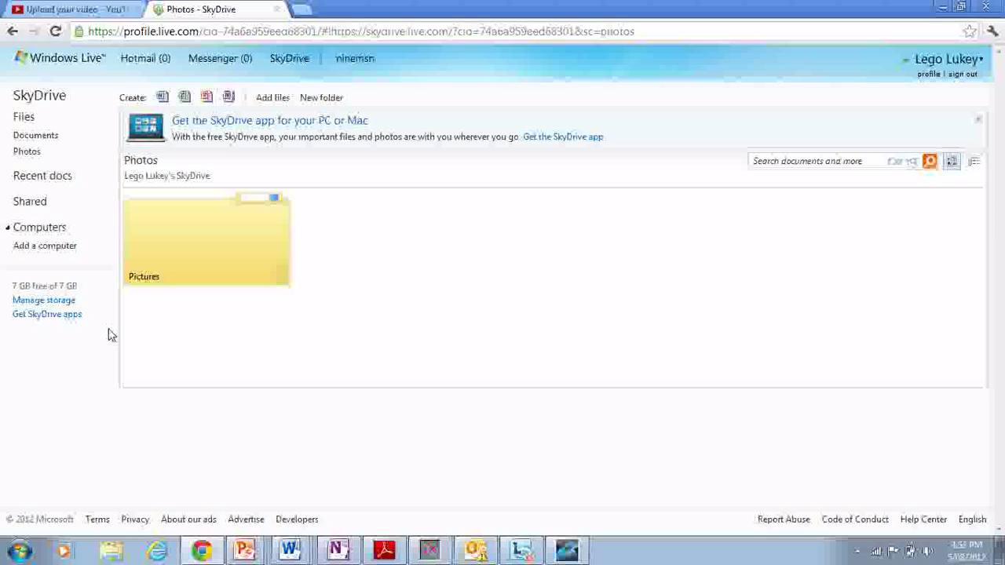
# Upload 1207_HotmailTutorial_Im.jpg from the Tutorial Pictures folder as the new profile picture
pyautogui.click(13, 32)
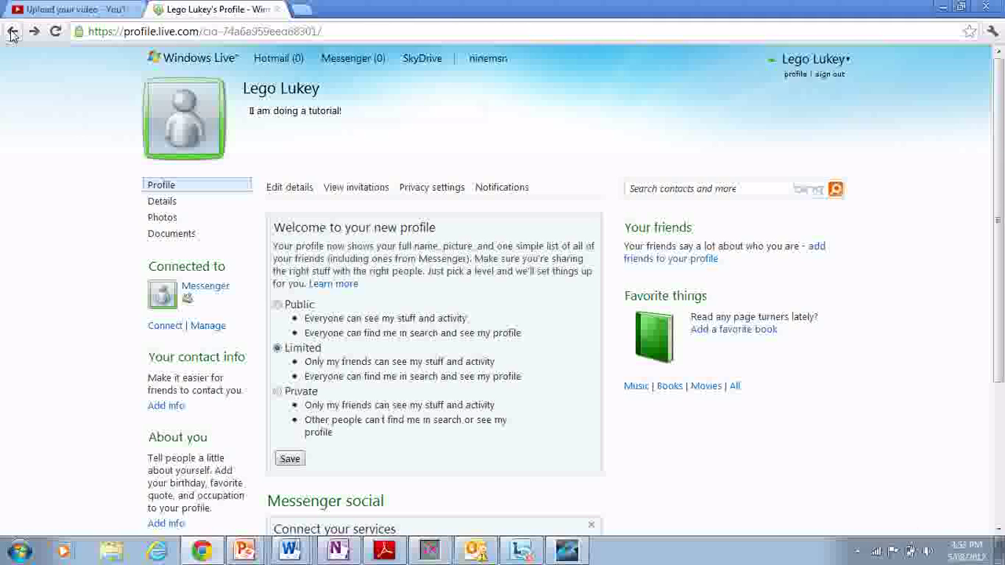
pyautogui.hotkey('ctrl', 'a')
pyautogui.click(168, 135)
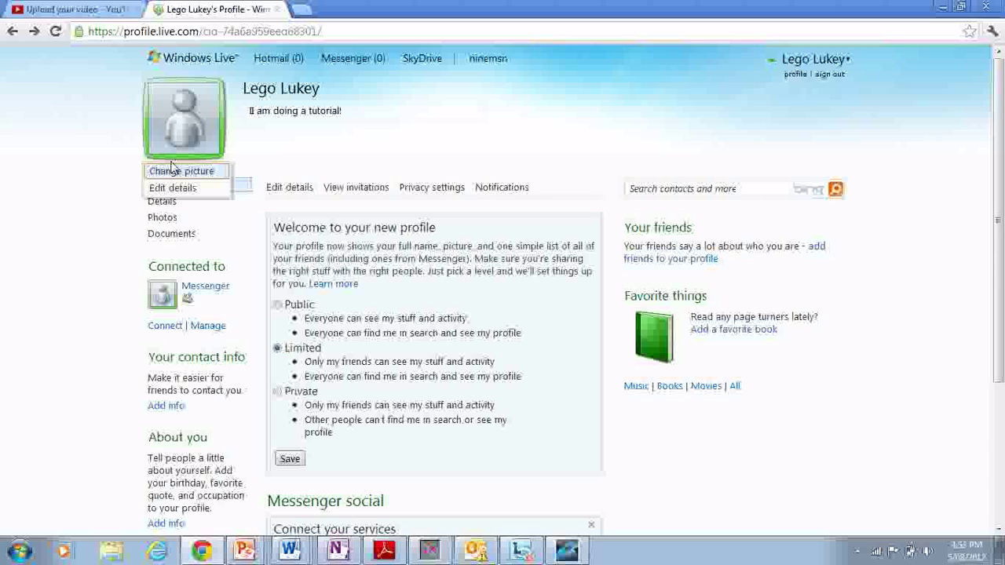
pyautogui.click(175, 85)
pyautogui.click(193, 143)
pyautogui.click(197, 175)
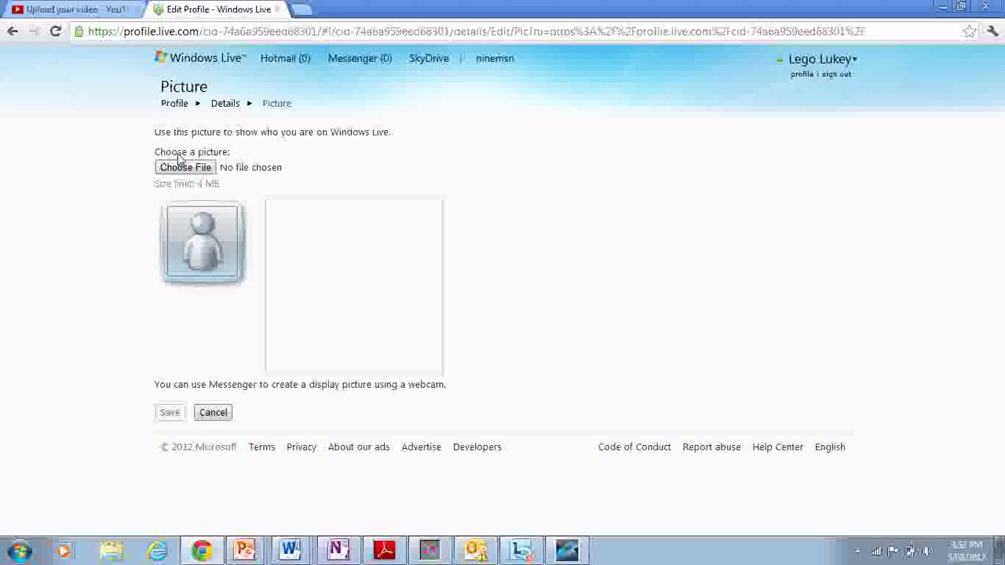
pyautogui.click(179, 172)
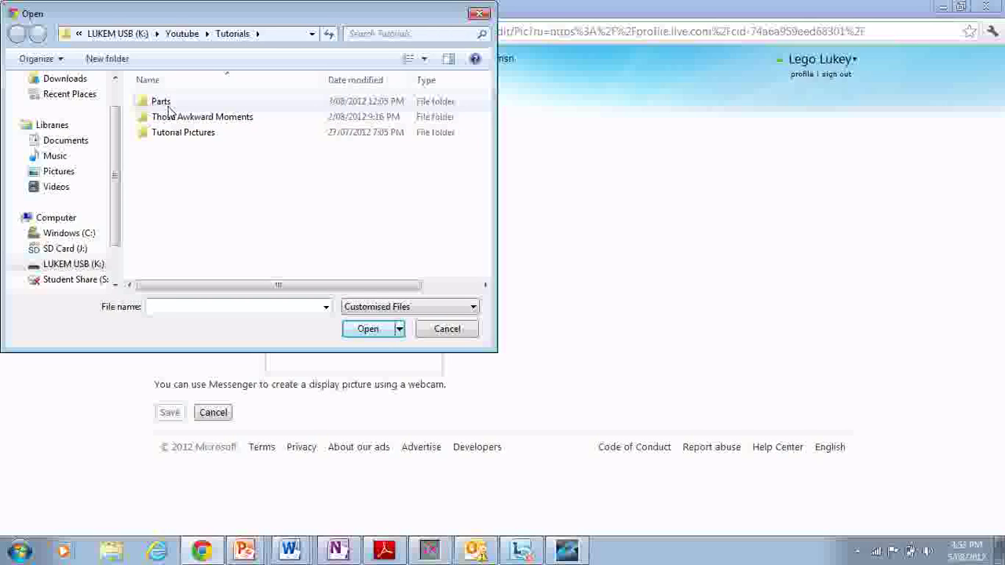
pyautogui.doubleClick(171, 133)
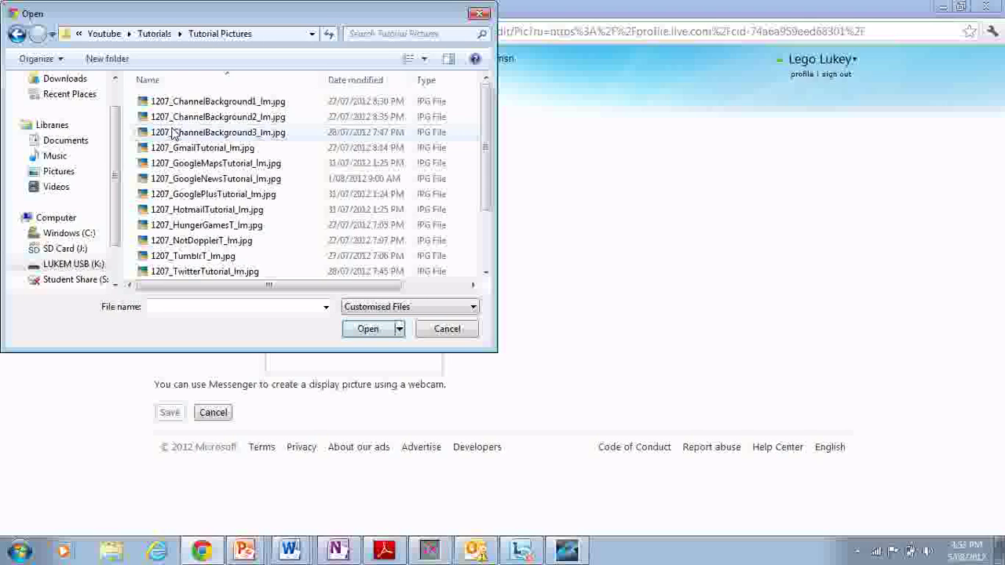
pyautogui.moveTo(480, 122); pyautogui.dragTo(483, 219)
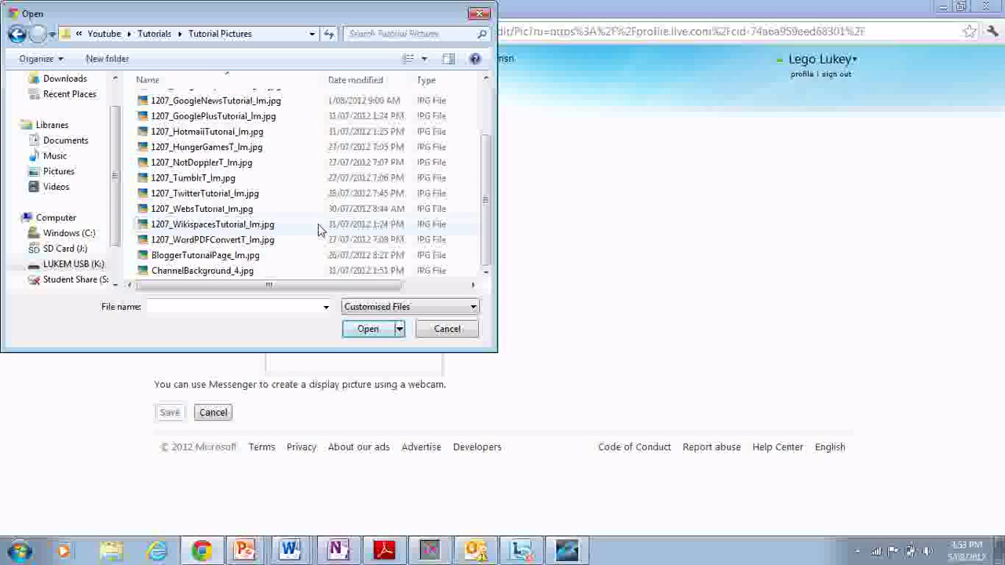
pyautogui.click(369, 133)
pyautogui.doubleClick(369, 131)
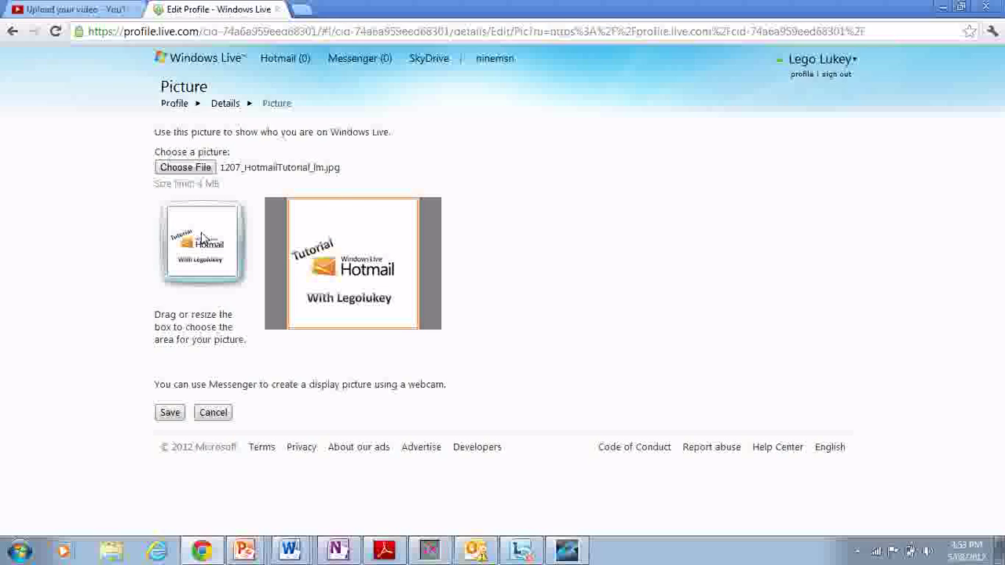
# Shift the crop area slightly left of centre and save the picture
pyautogui.rightClick(127, 241)
pyautogui.click(88, 306)
pyautogui.moveTo(297, 285); pyautogui.dragTo(294, 284)
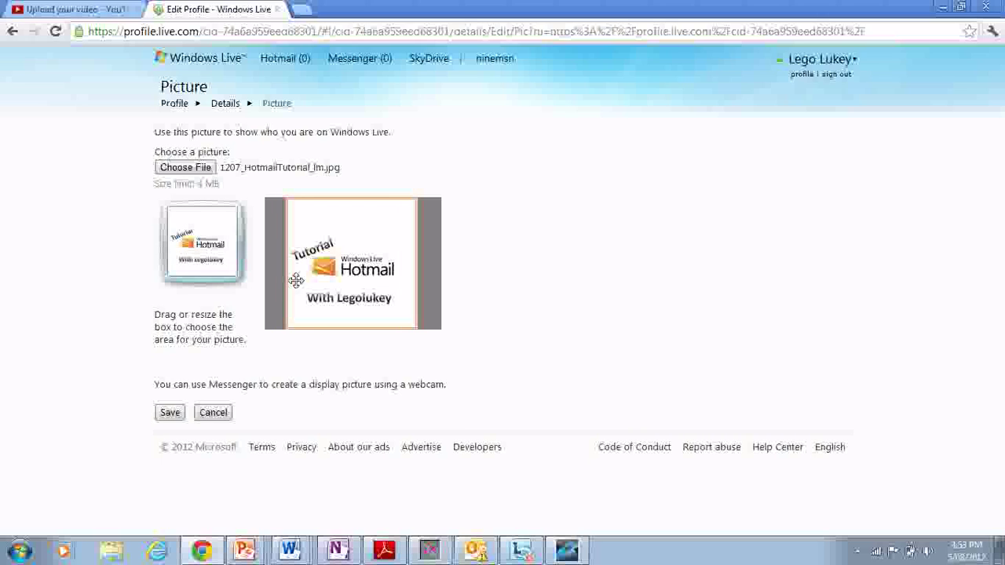
pyautogui.moveTo(331, 322)
pyautogui.mouseDown()
pyautogui.moveTo(310, 312)
pyautogui.moveTo(341, 320)
pyautogui.mouseUp()
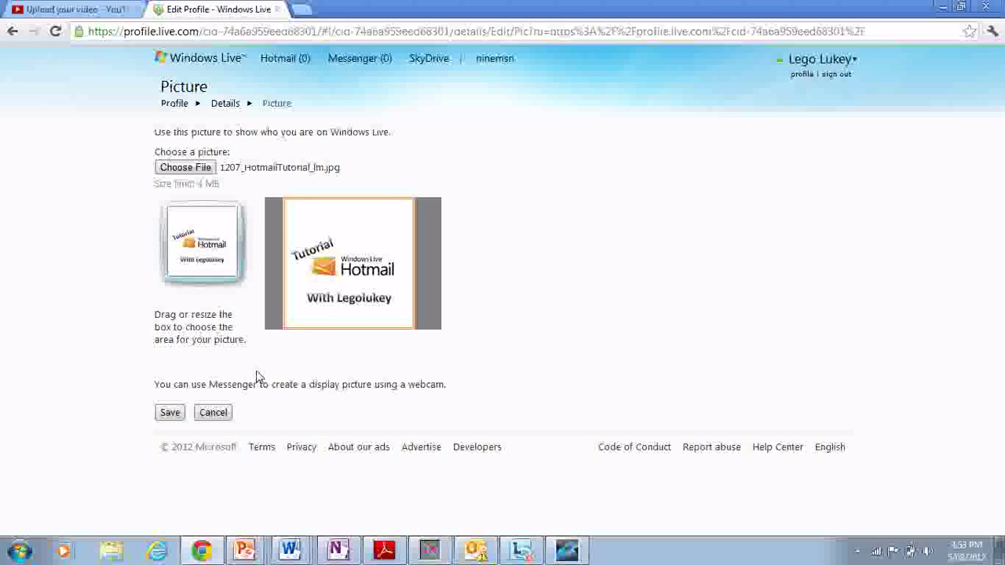
pyautogui.click(163, 413)
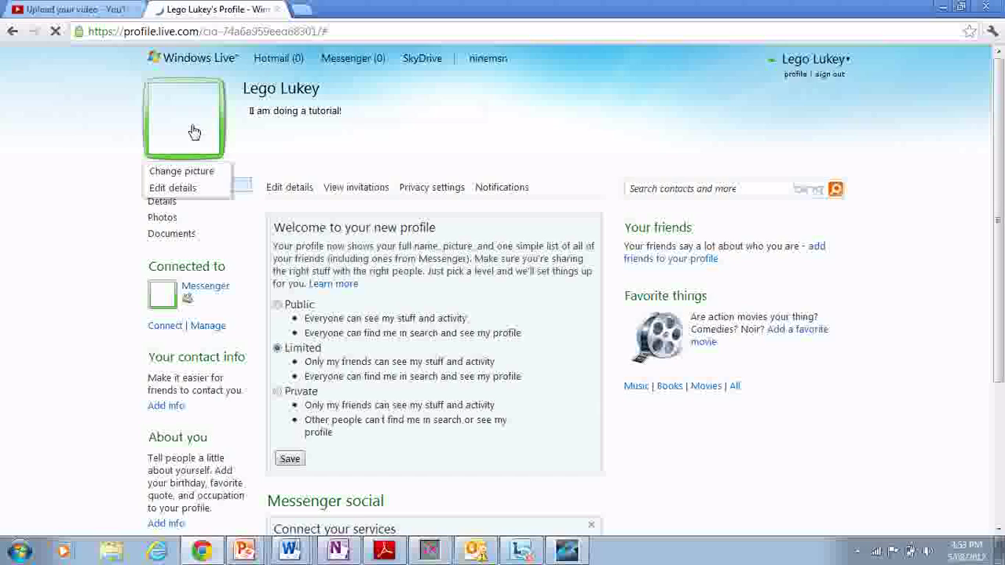
# Apply the colourful illustrated theme with orange accents from the account menu
pyautogui.click(832, 60)
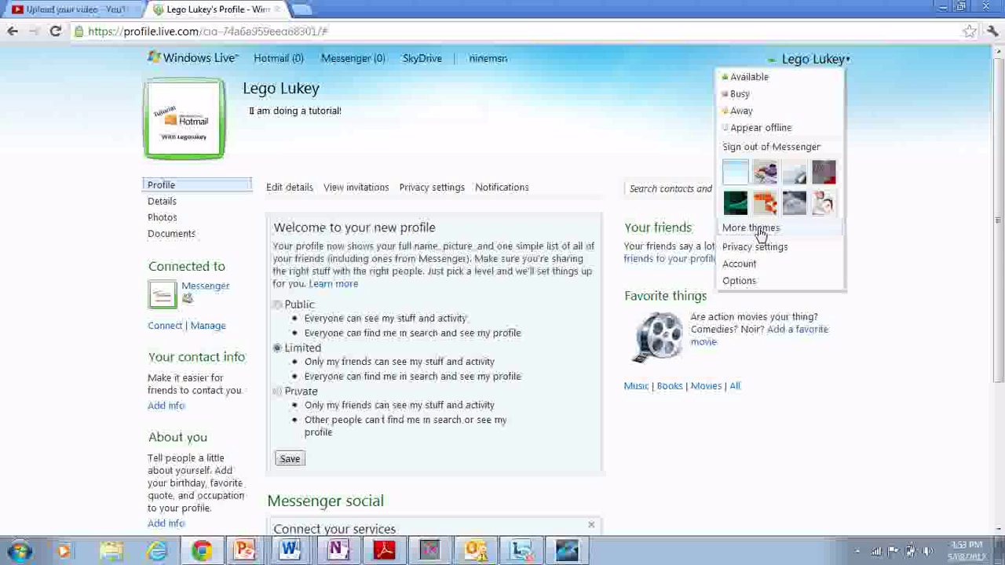
pyautogui.click(764, 202)
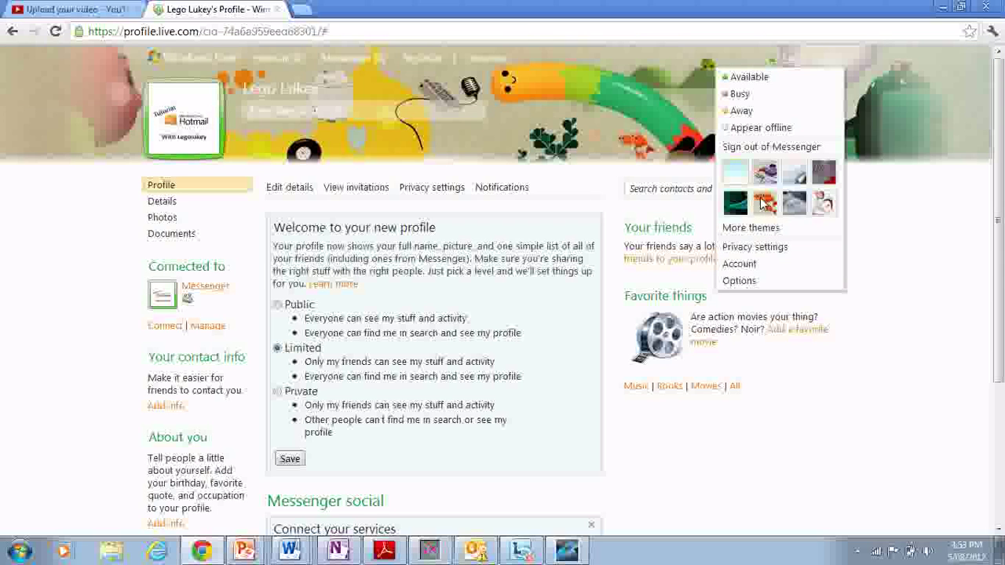
pyautogui.click(764, 203)
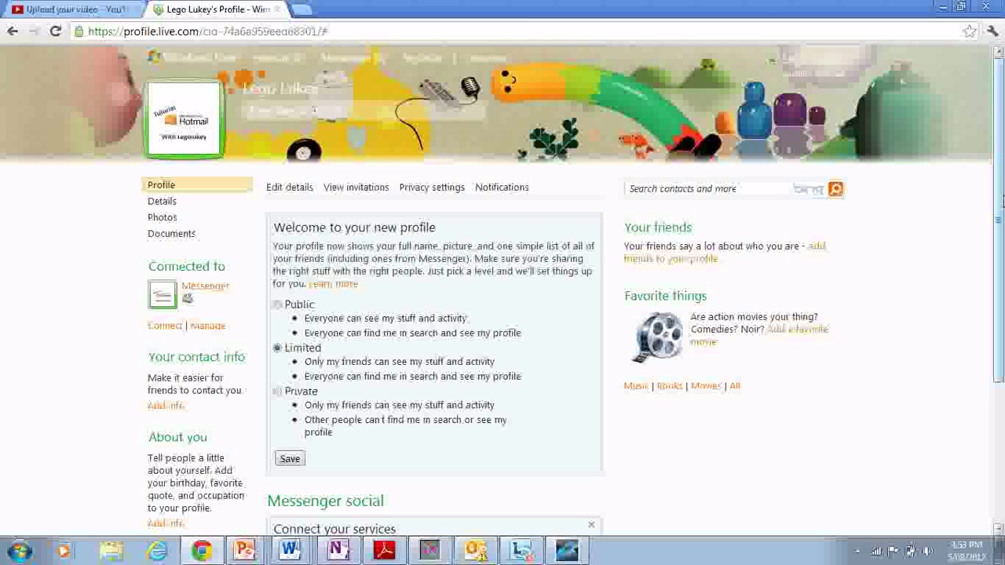
pyautogui.moveTo(1001, 194)
pyautogui.mouseDown()
pyautogui.moveTo(992, 424)
pyautogui.moveTo(969, 273)
pyautogui.mouseUp()
pyautogui.scroll(2, 970, 273)
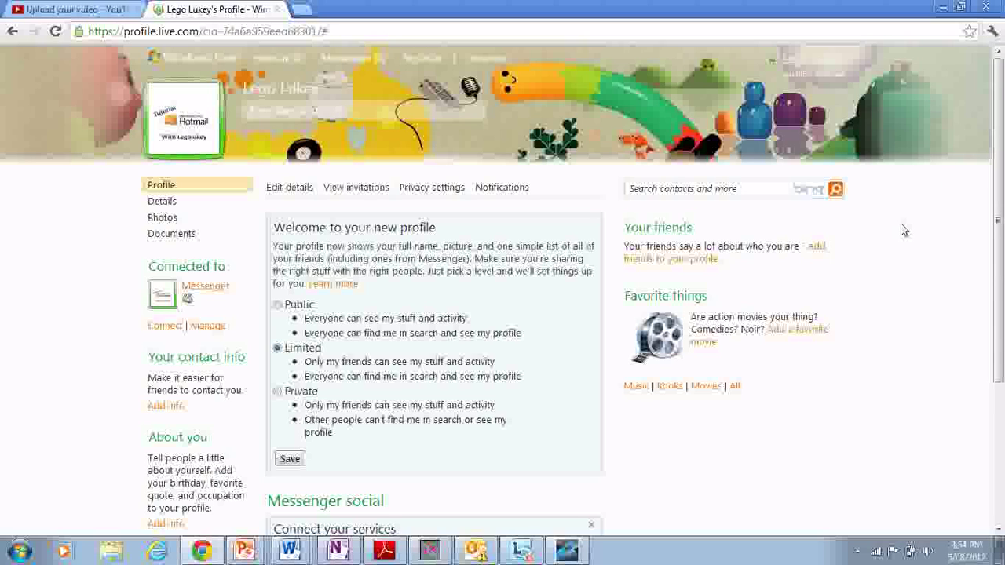
# Go from the account menu to the Account summary and its Close account page
pyautogui.click(824, 63)
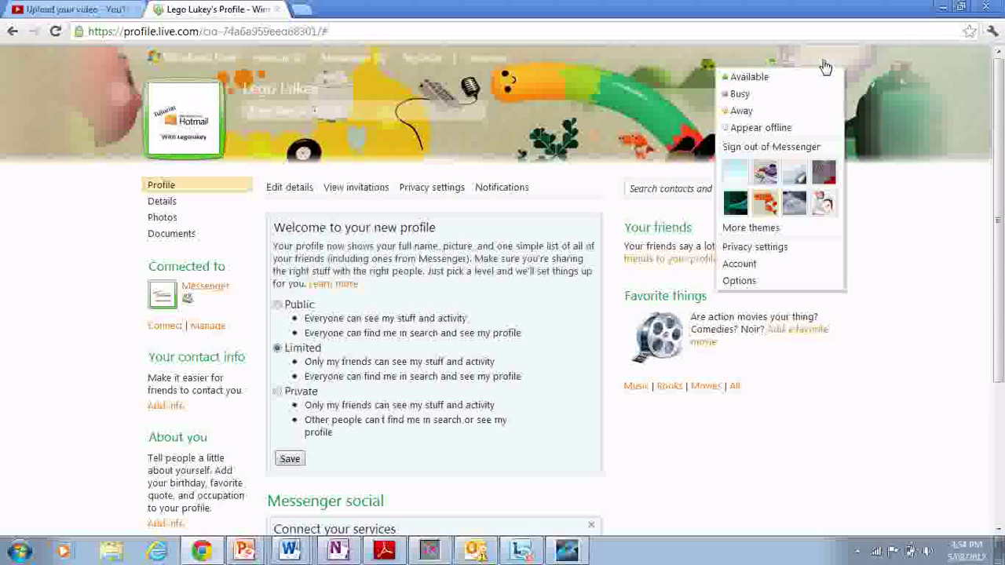
pyautogui.click(735, 263)
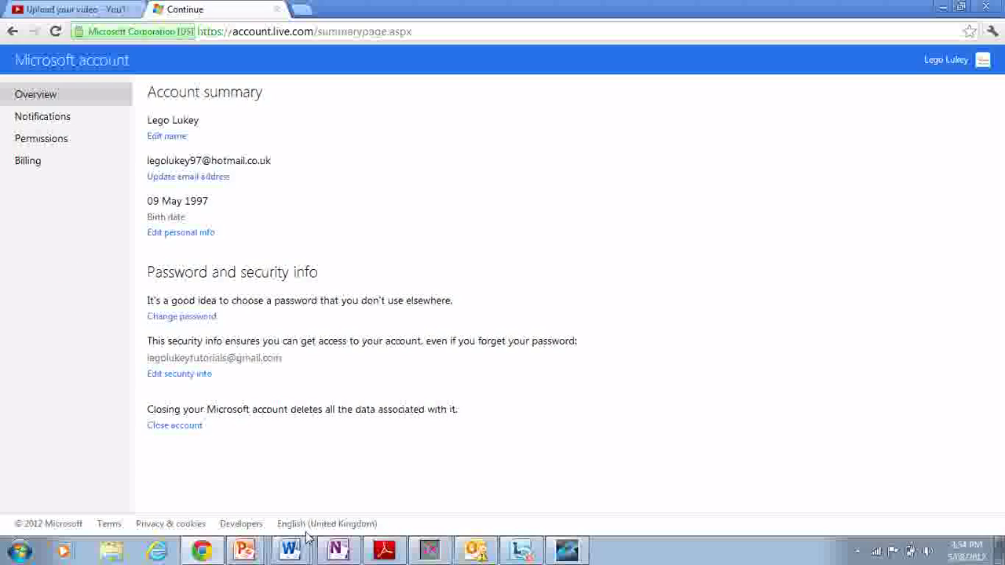
pyautogui.click(192, 435)
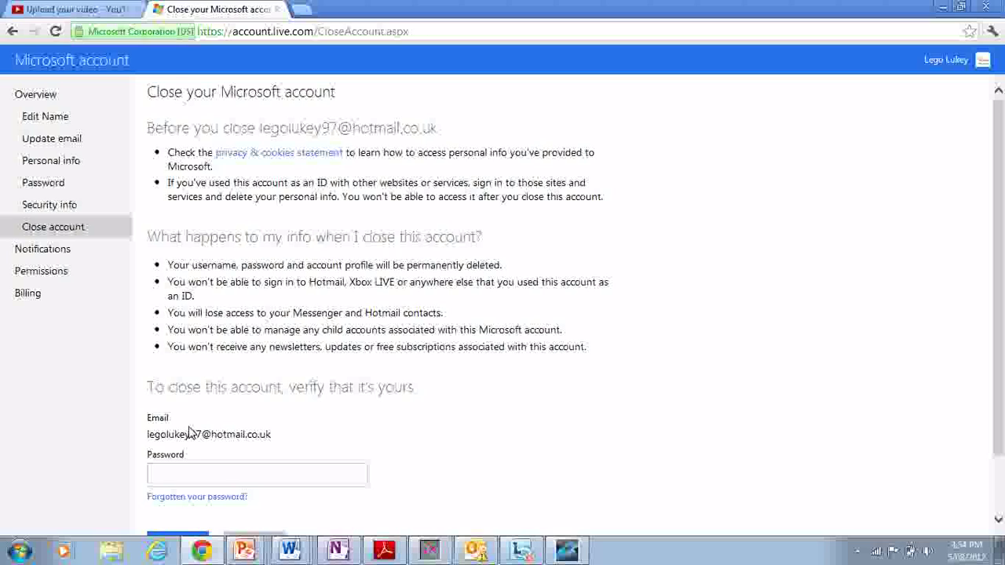
# Enter the account password and continue to the Hotmail deactivation notice
pyautogui.click(188, 478)
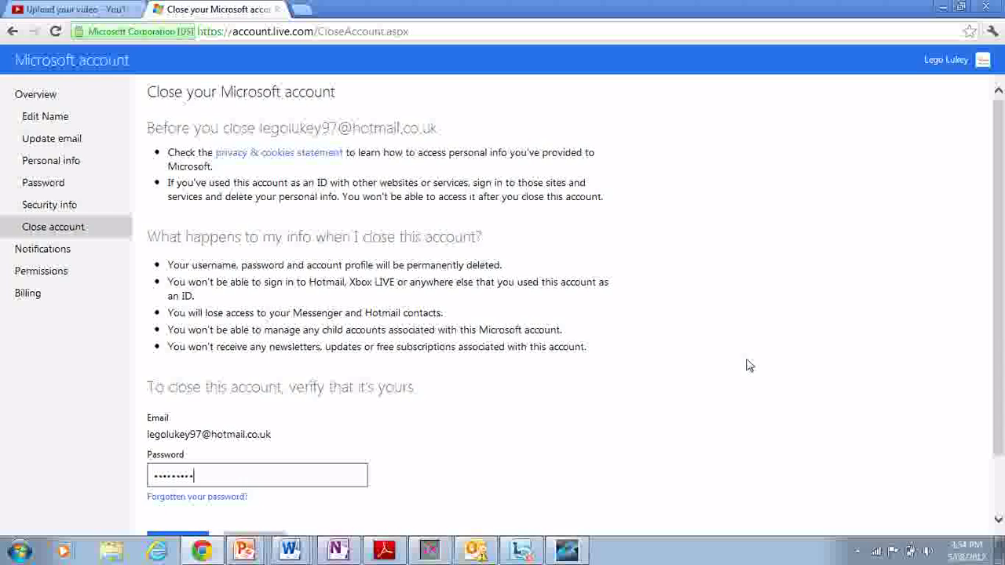
pyautogui.moveTo(1002, 237); pyautogui.dragTo(1003, 292)
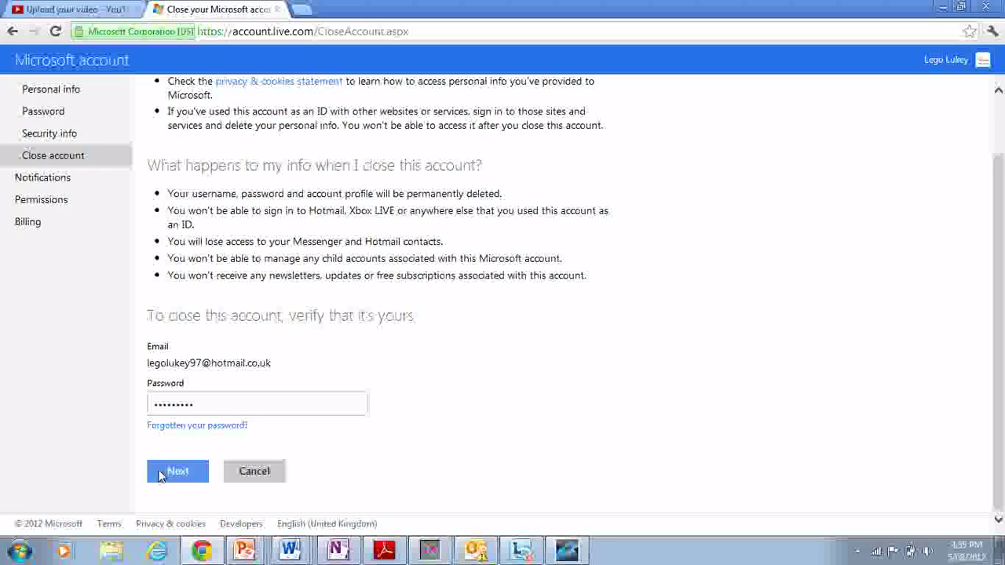
pyautogui.click(167, 471)
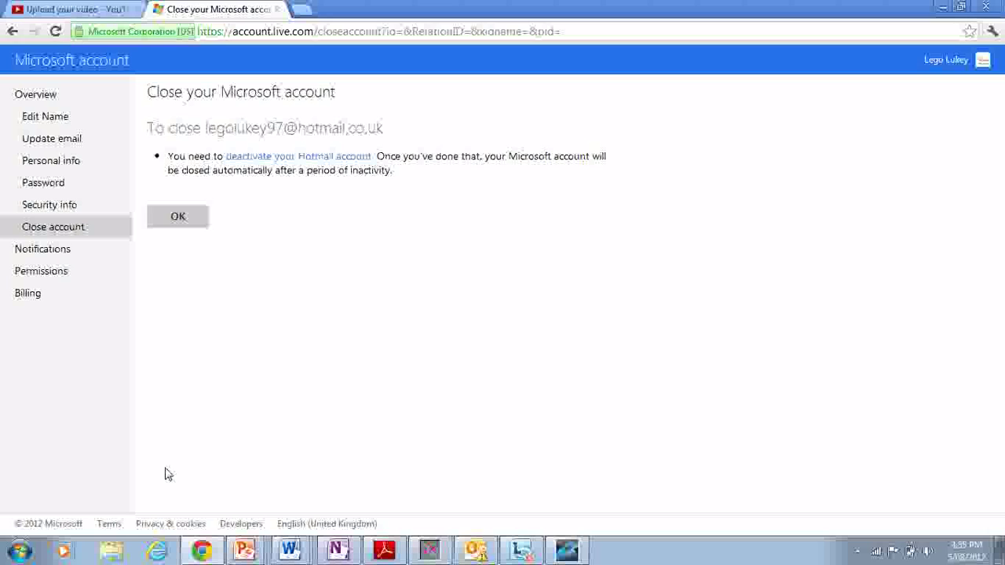
# Acknowledge the closure notice and switch to the YouTube upload tab
pyautogui.click(188, 222)
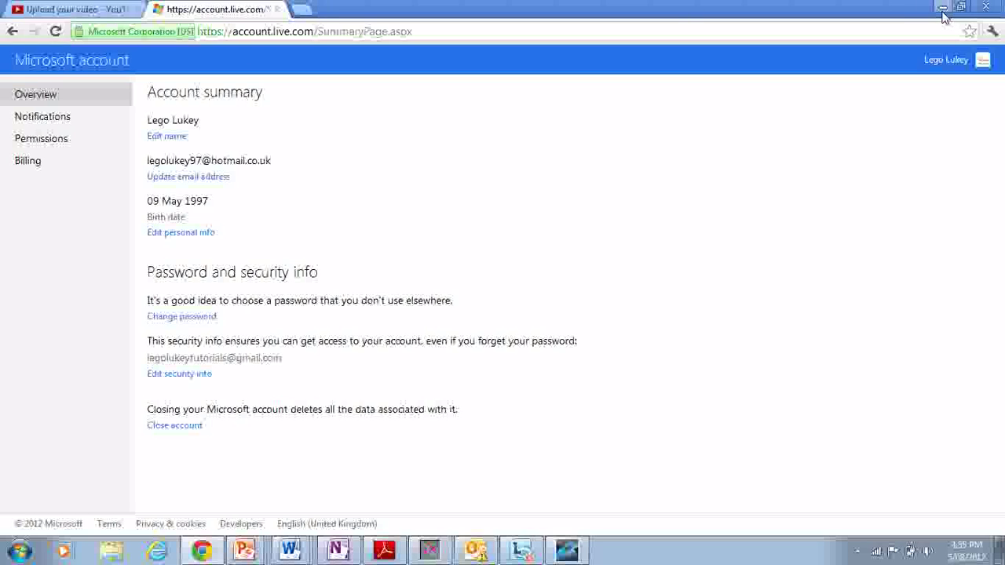
pyautogui.click(69, 9)
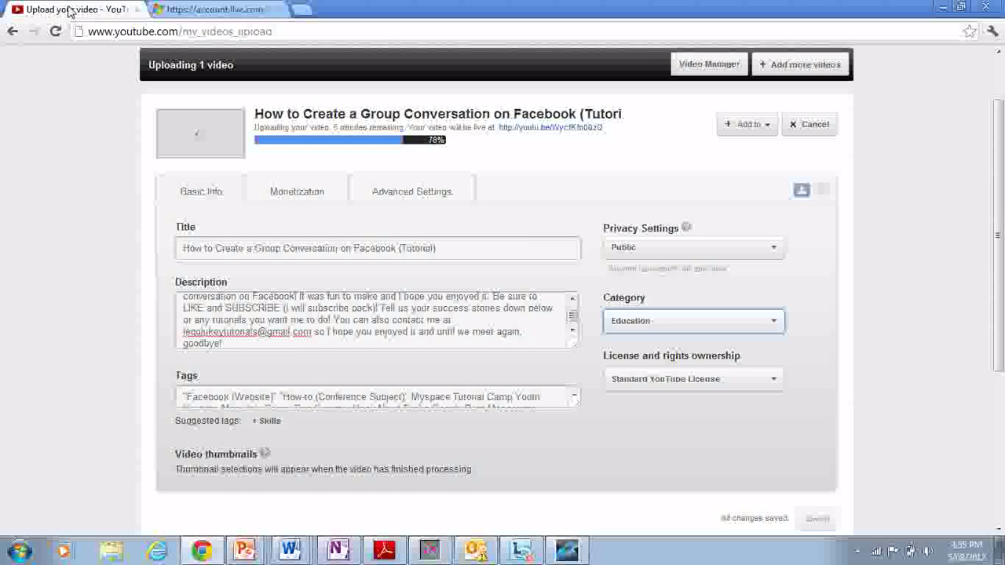
# Add the suggested tags Skills and Instructions to the uploading video
pyautogui.click(270, 422)
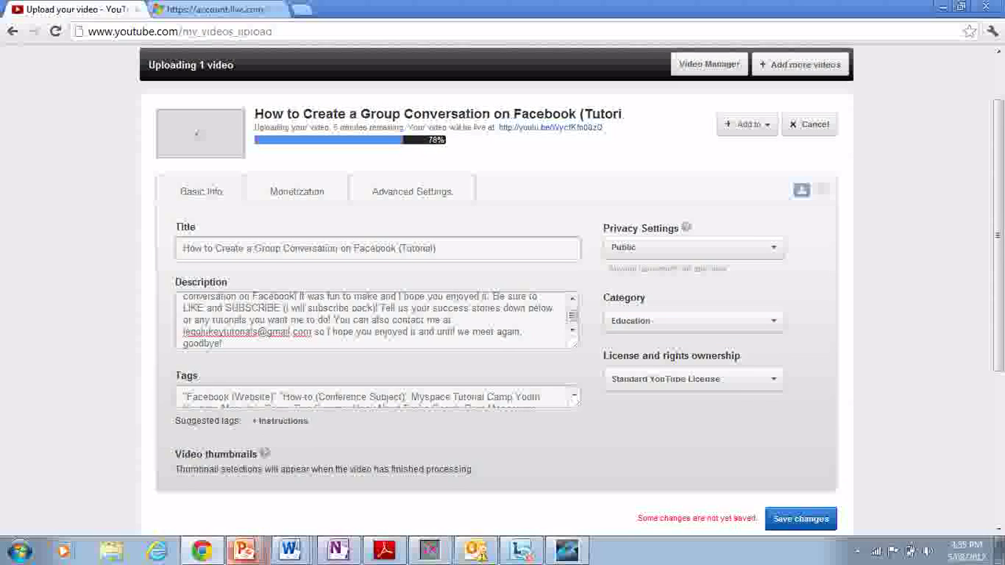
pyautogui.click(280, 424)
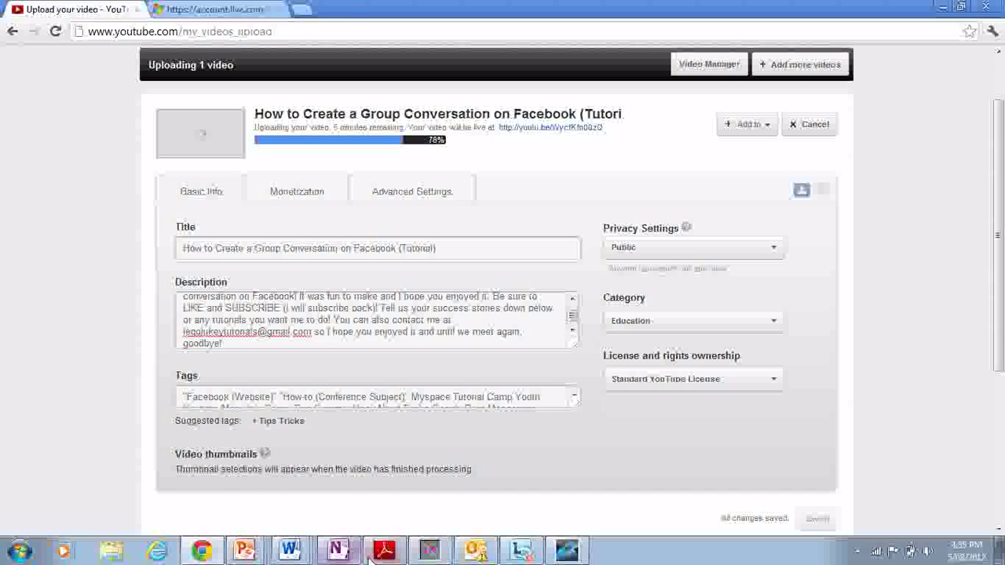
# Bring PowerPoint forward and switch to Presentation5 with the Hotmail tutorial title slide
pyautogui.click(243, 547)
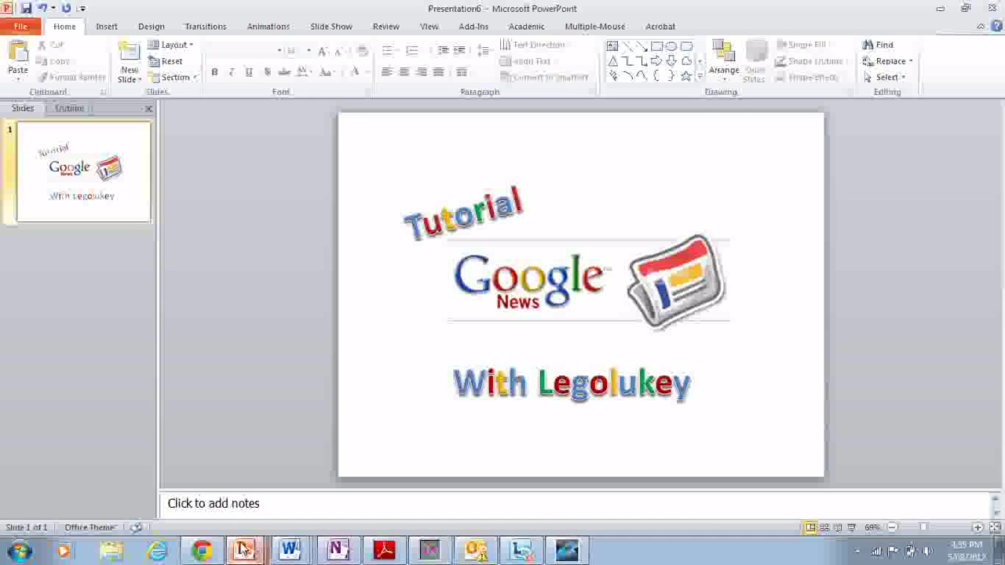
pyautogui.hotkey('ctrl', 'F6')
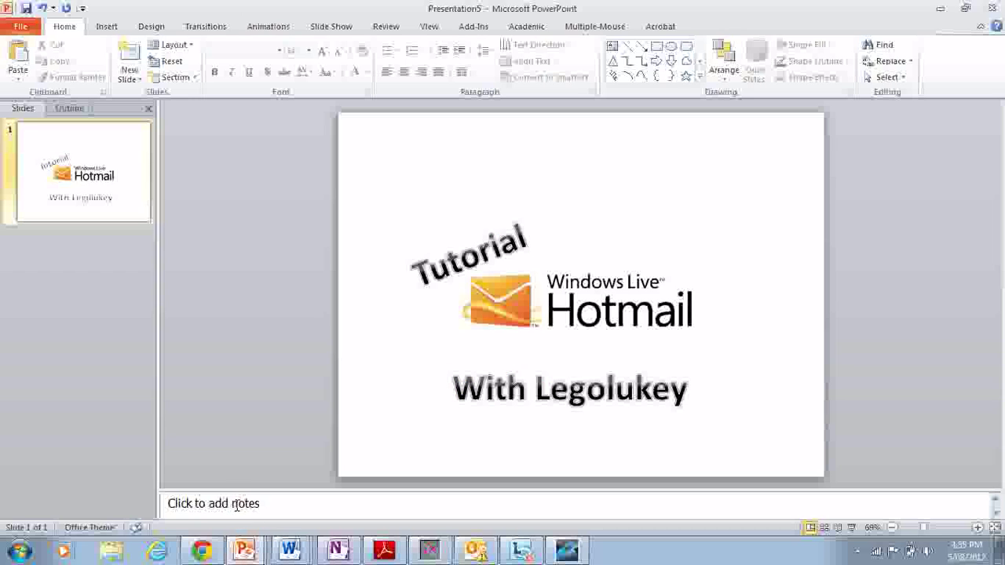